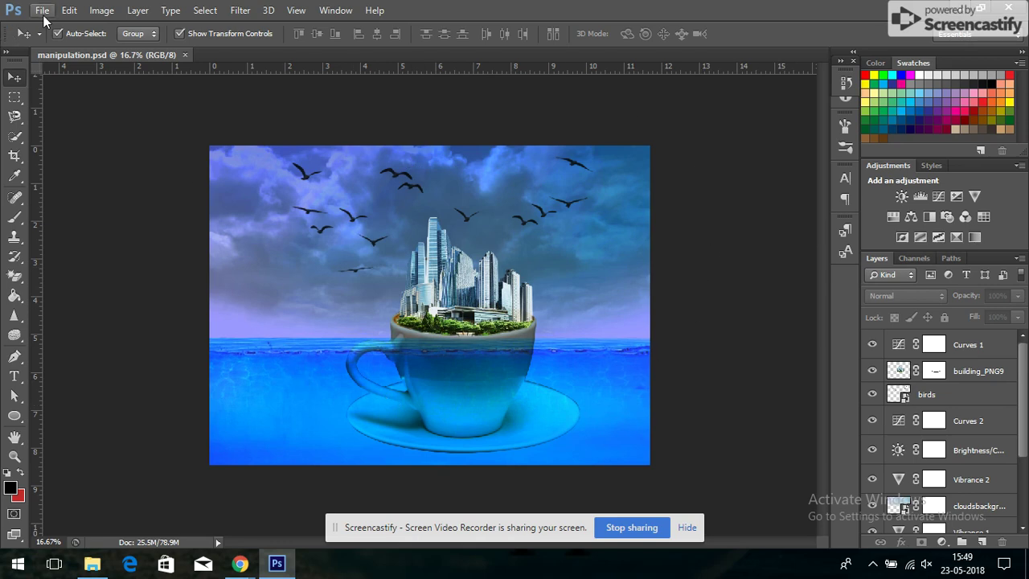
Create a new blank white document 297 × 214 mm at 300 pixels/inch
click(40, 10)
click(51, 27)
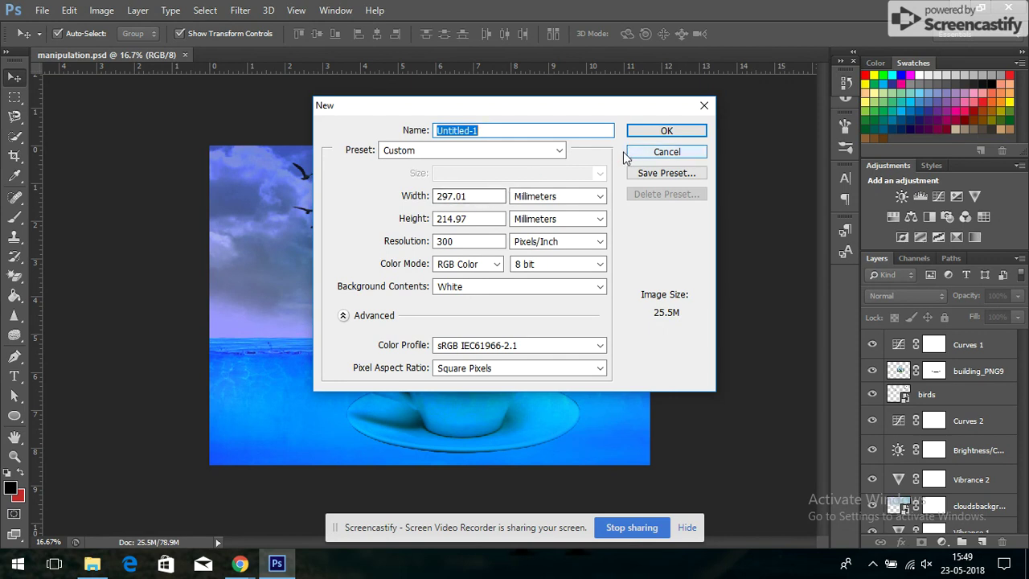
click(498, 195)
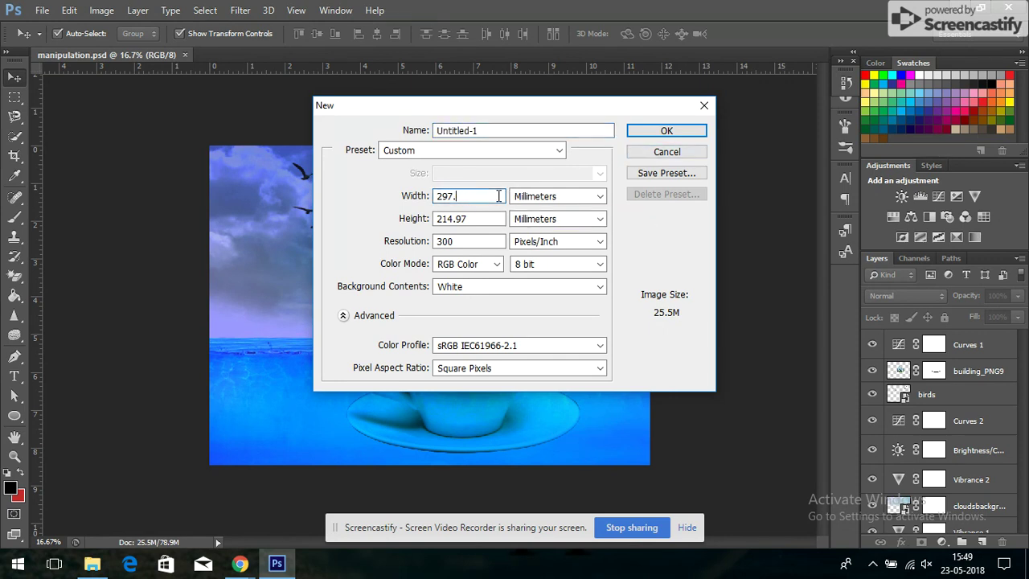
click(489, 215)
key(BackSpace)
key(BackSpace)
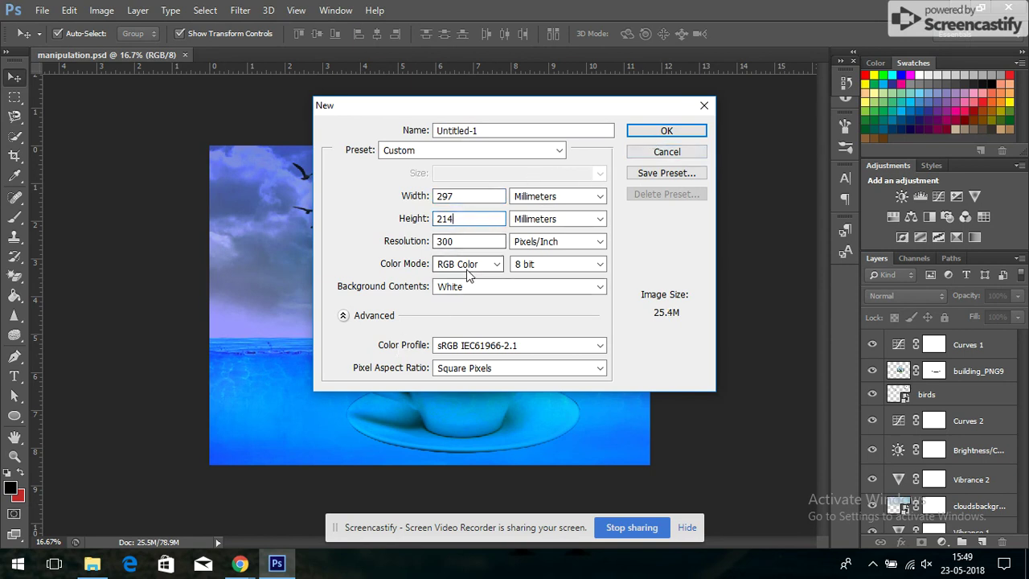
click(647, 132)
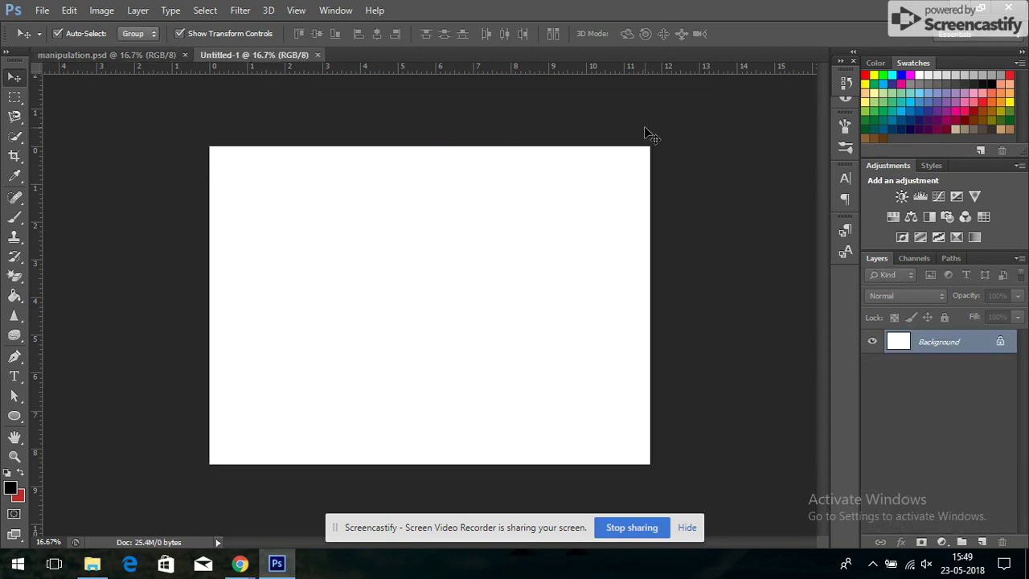
click(42, 10)
Add a Solid Color fill layer in pale lavender-blue #caceef over the canvas
click(42, 11)
click(42, 10)
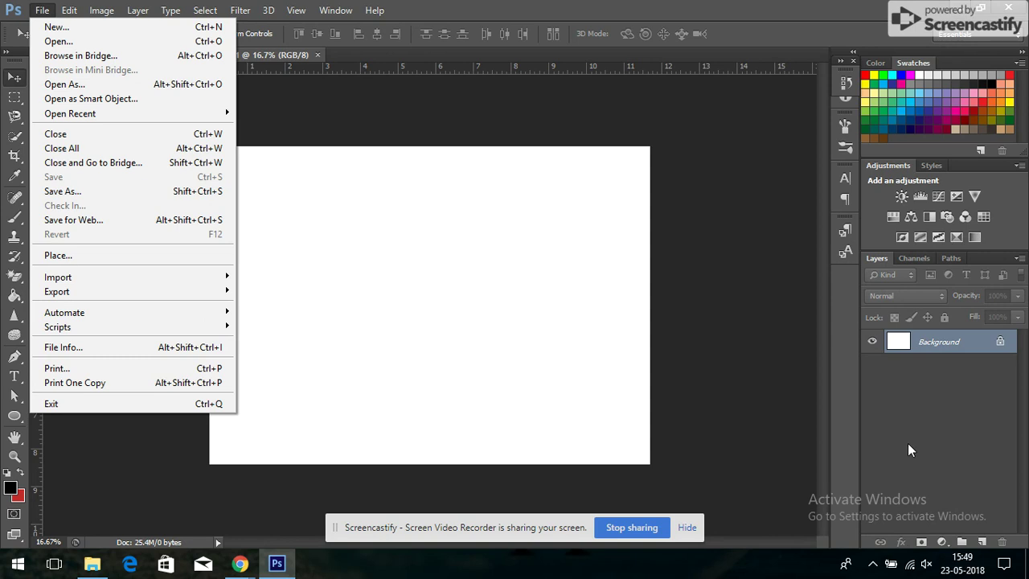
click(908, 450)
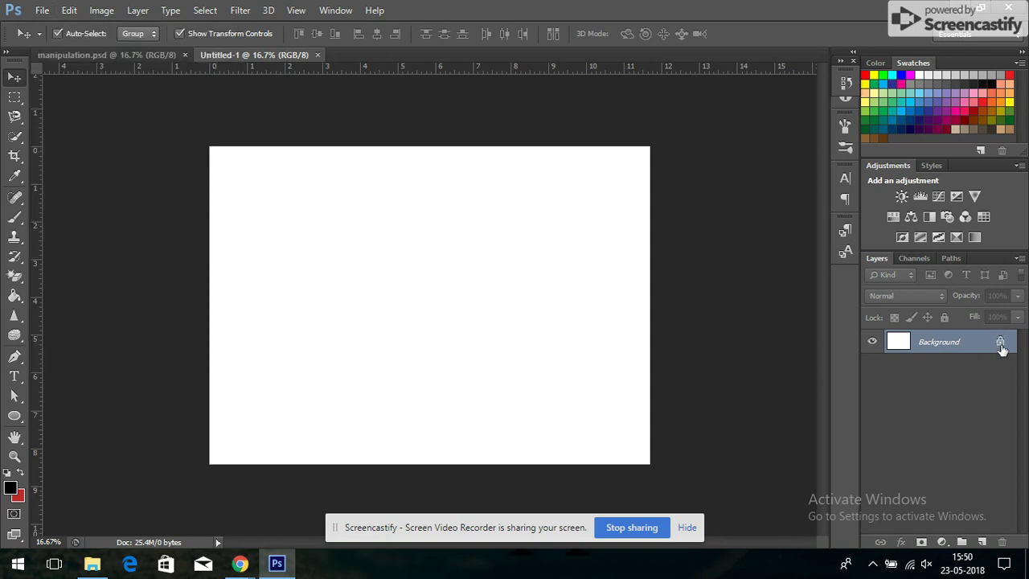
click(942, 542)
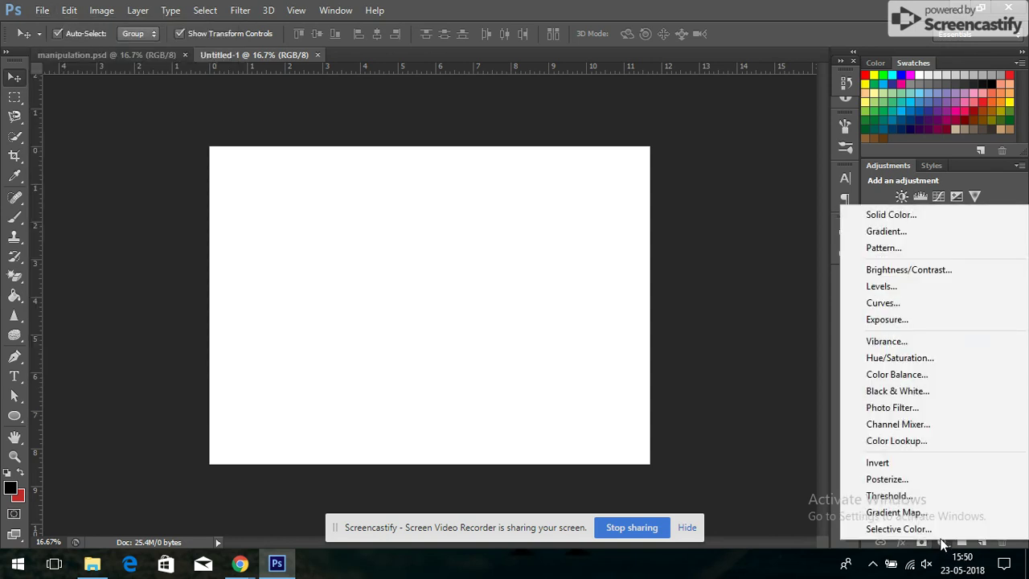
click(924, 217)
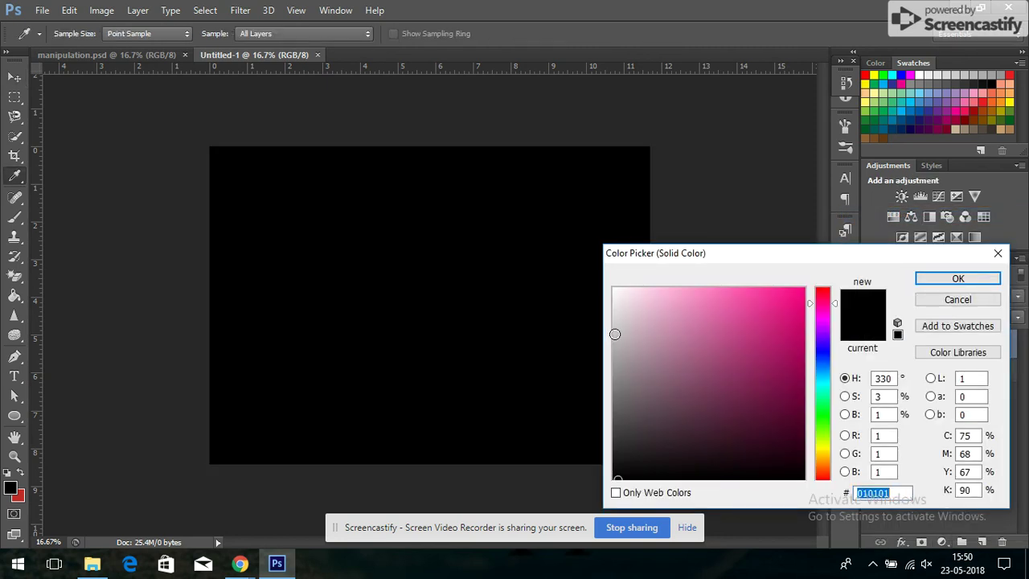
click(614, 333)
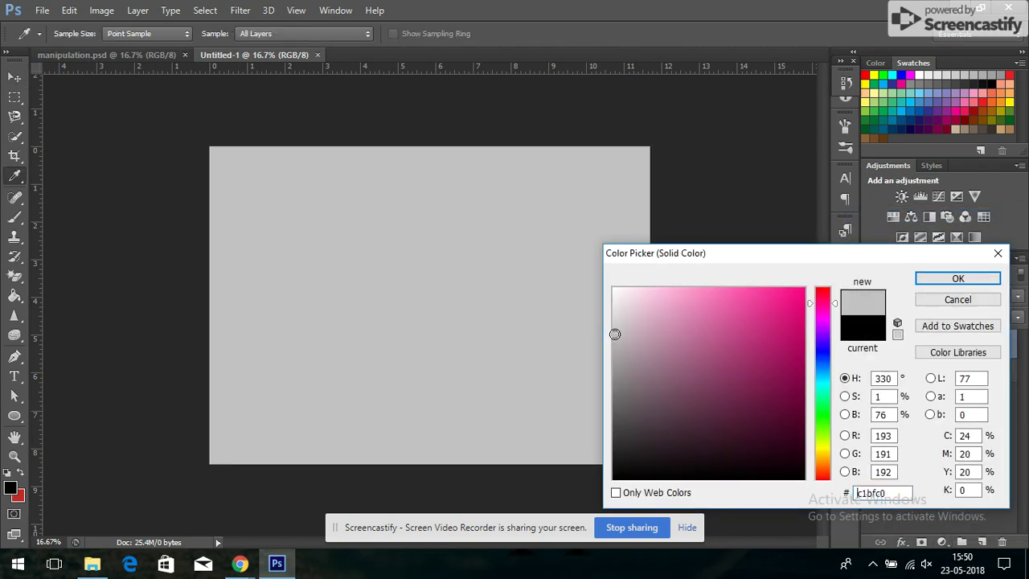
click(821, 356)
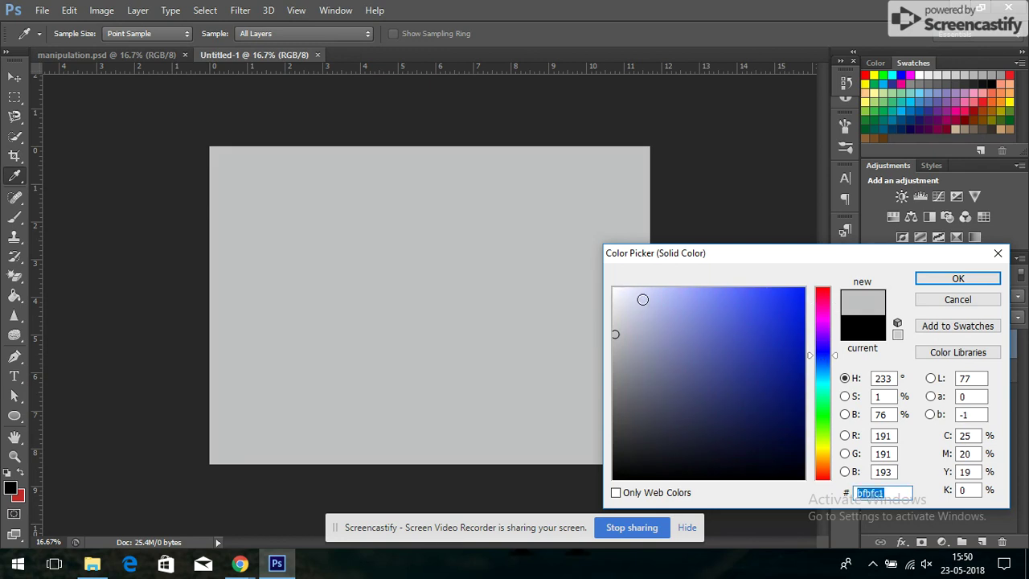
click(642, 299)
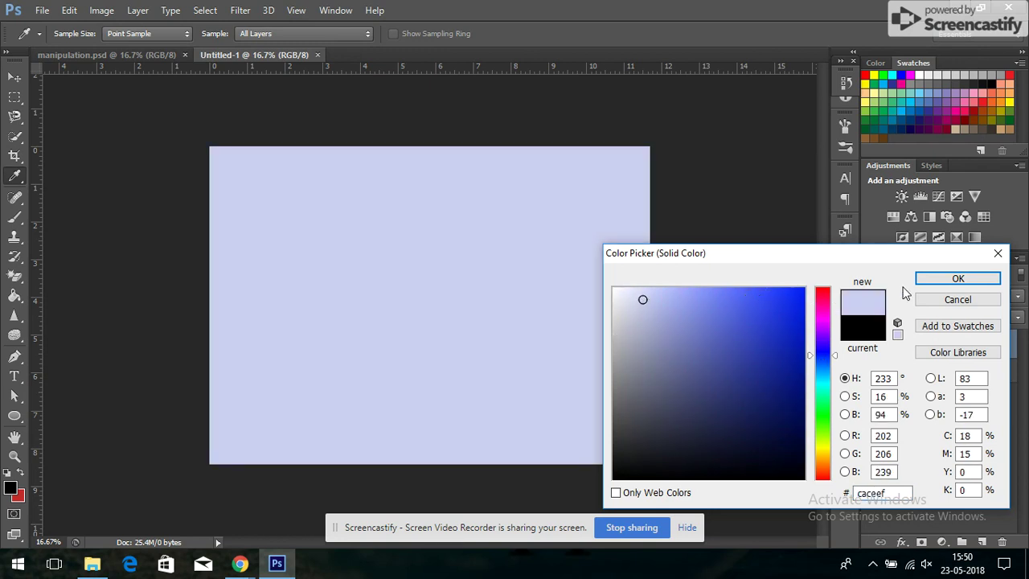
click(929, 278)
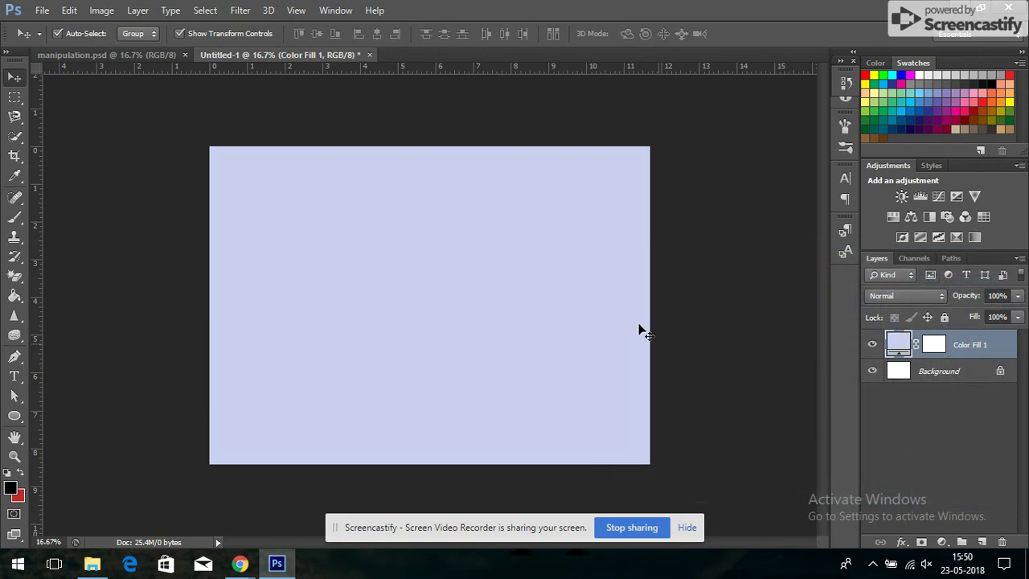
click(45, 11)
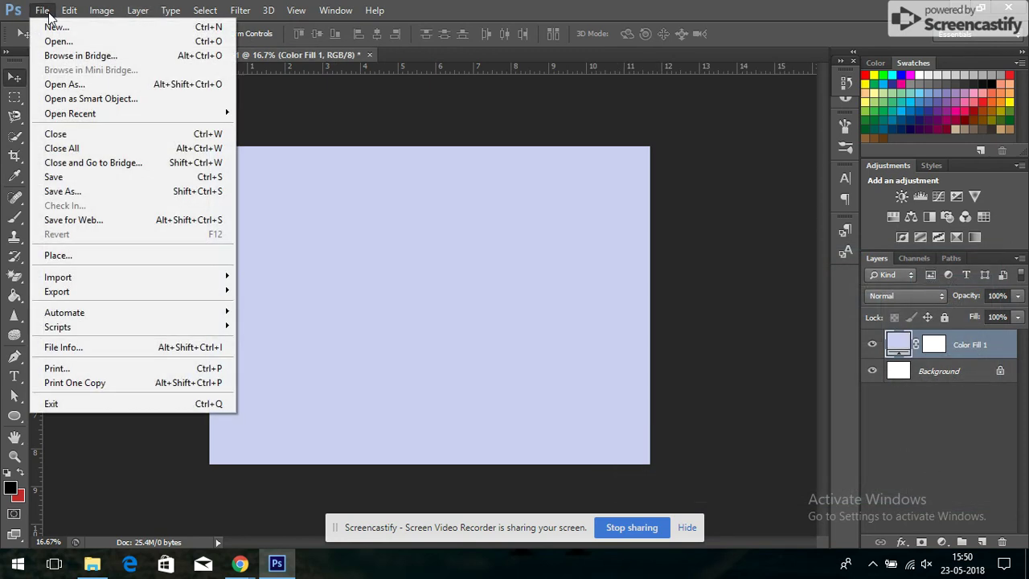
Place the purepng coffee cup image, scaled to about 18%, near the bottom centre
click(68, 258)
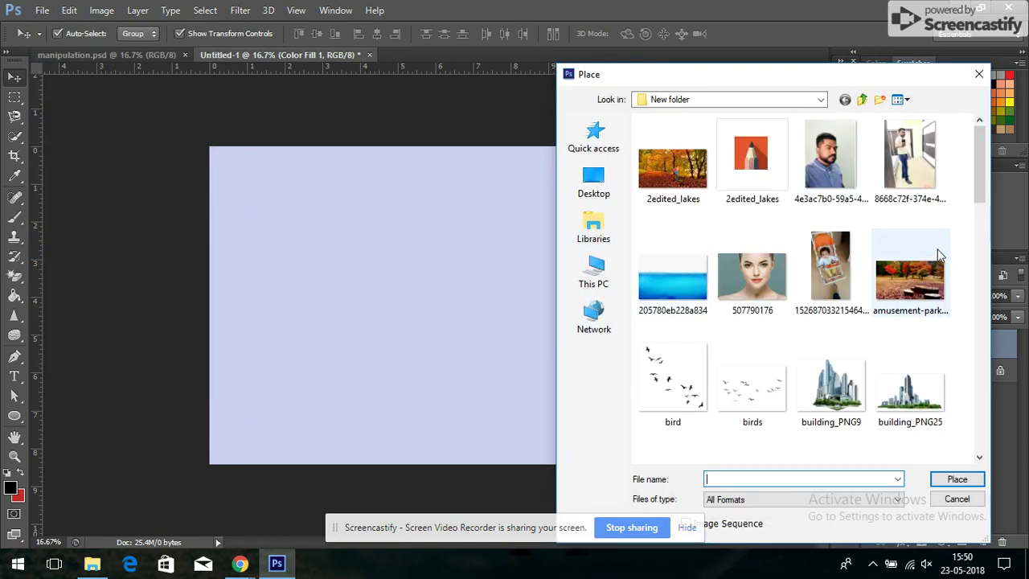
drag(977, 178, 981, 425)
double_click(697, 399)
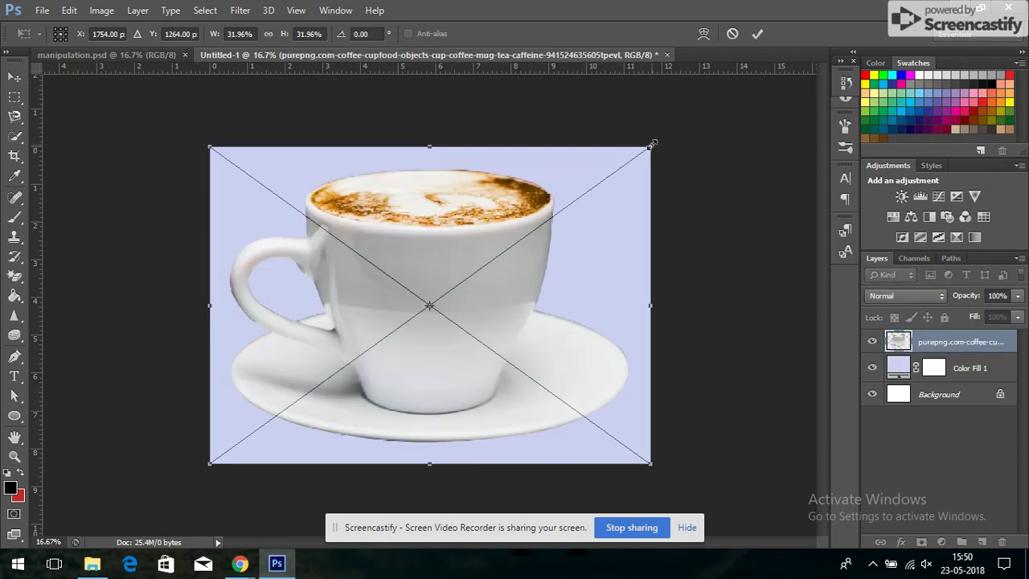
mouse_move(652, 145)
mouse_down()
mouse_move(491, 305)
mouse_move(456, 296)
mouse_up()
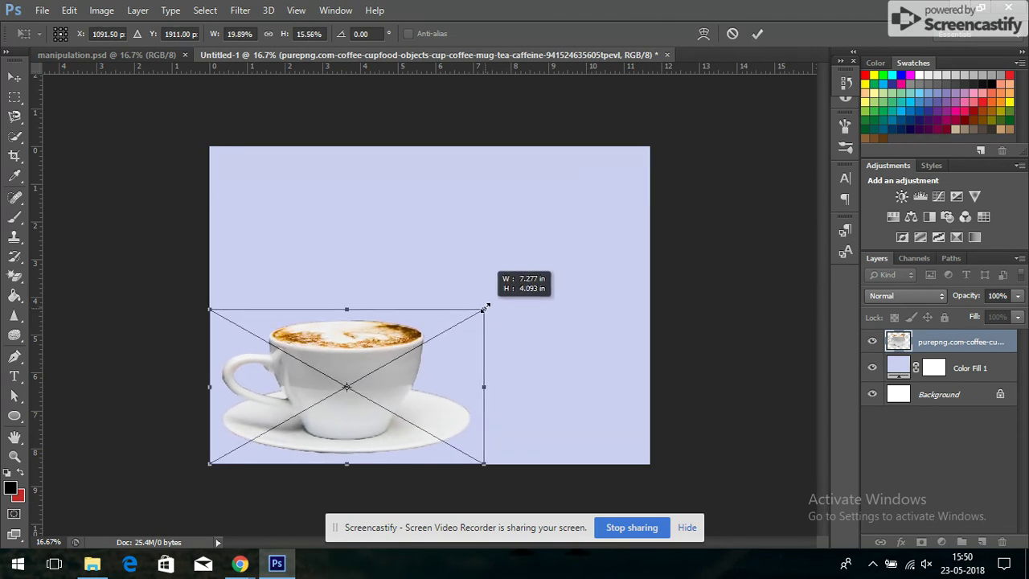
drag(455, 297, 457, 296)
drag(383, 378, 477, 369)
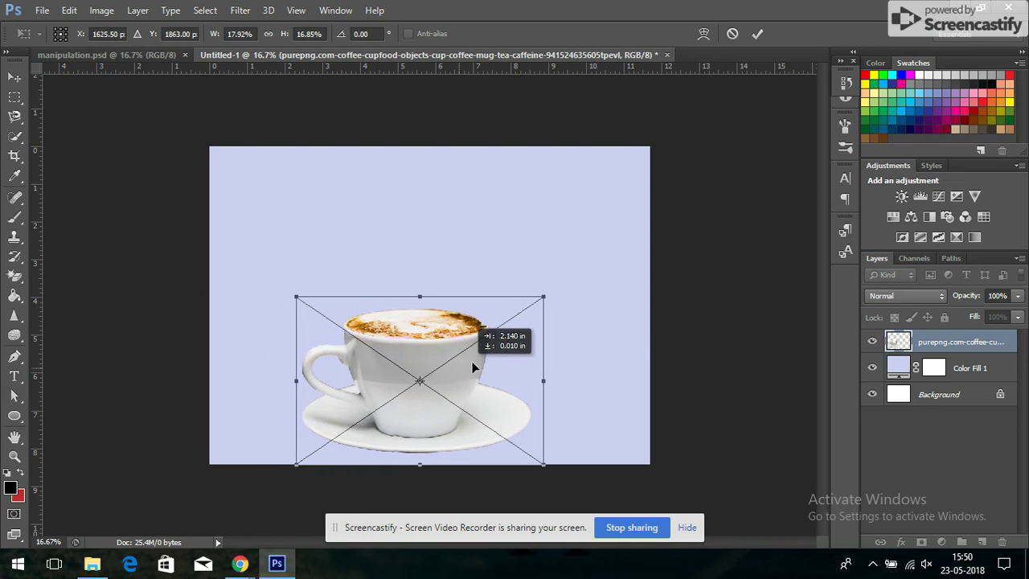
click(757, 34)
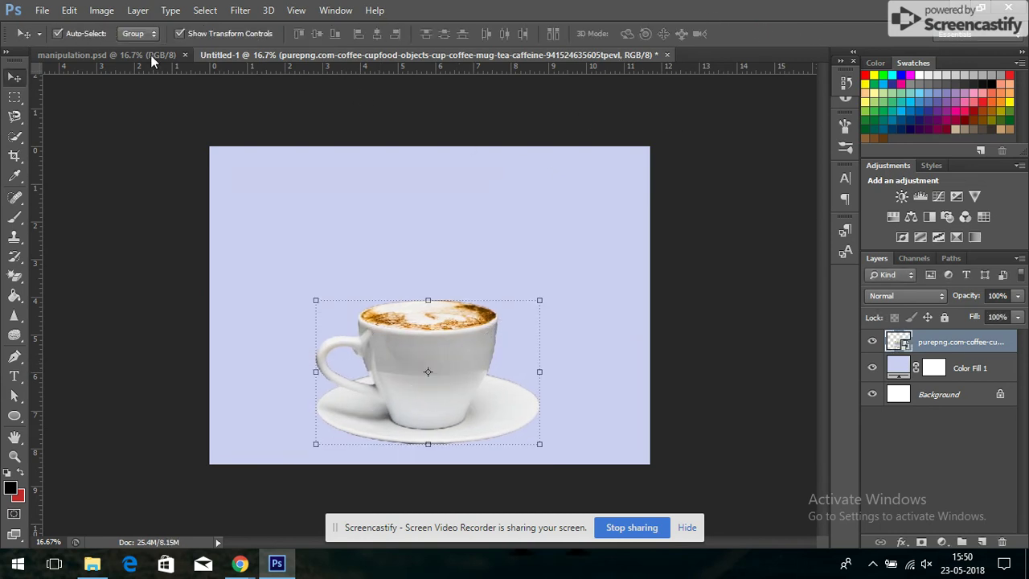
Place the 205780eb228a834 water image stretched across the canvas bottom, then hide its layer
click(45, 10)
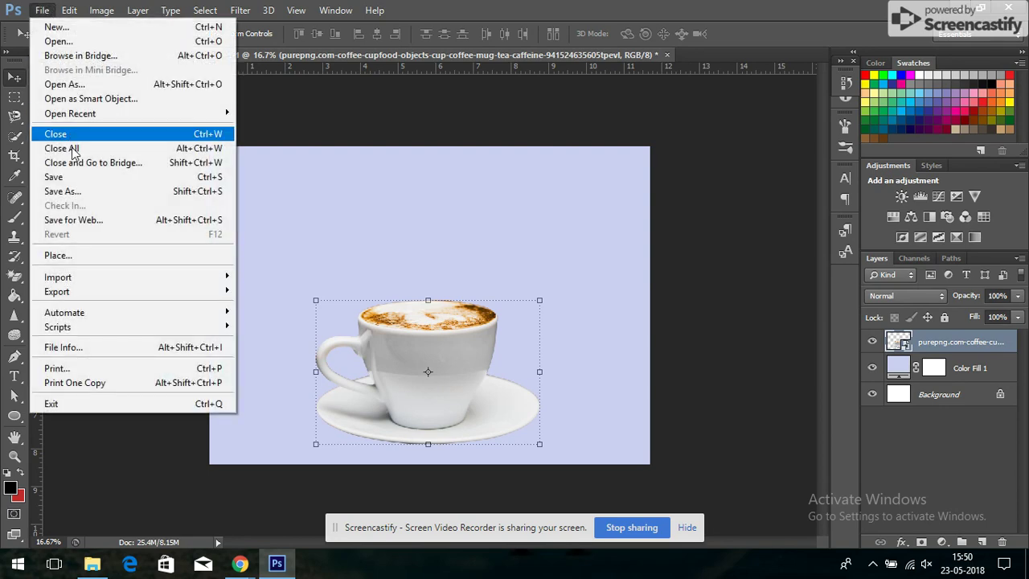
click(70, 256)
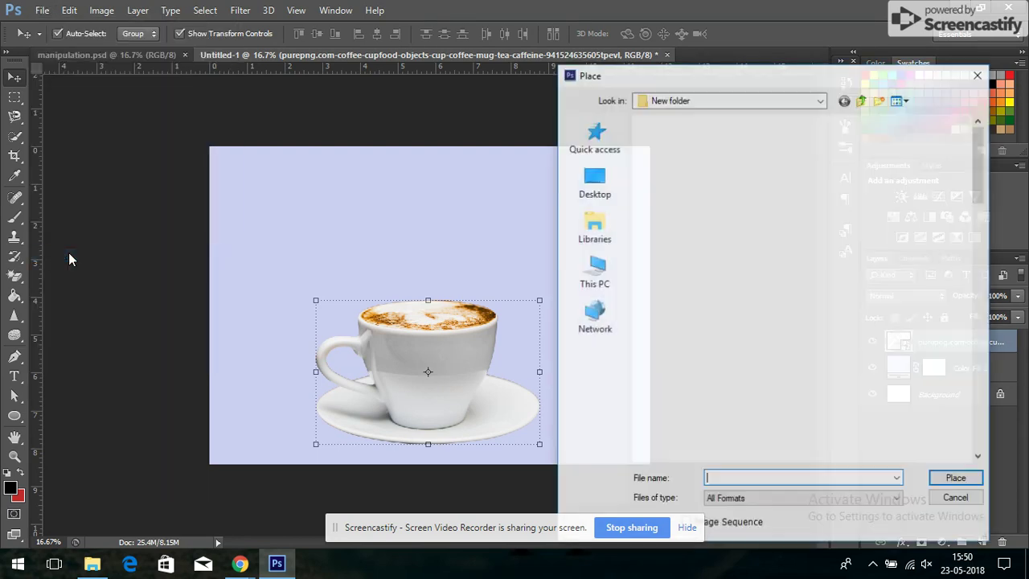
double_click(658, 267)
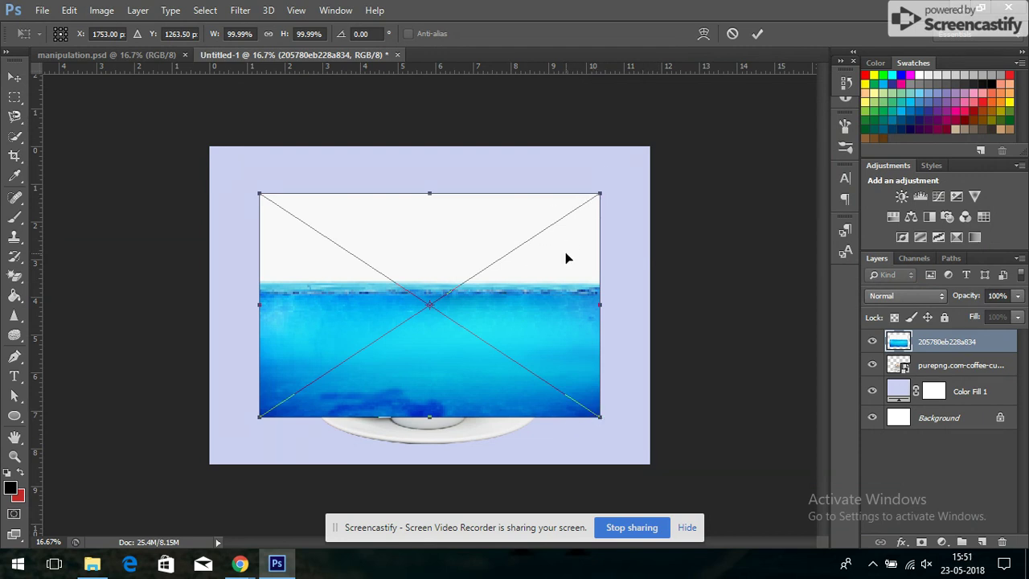
drag(565, 253, 521, 324)
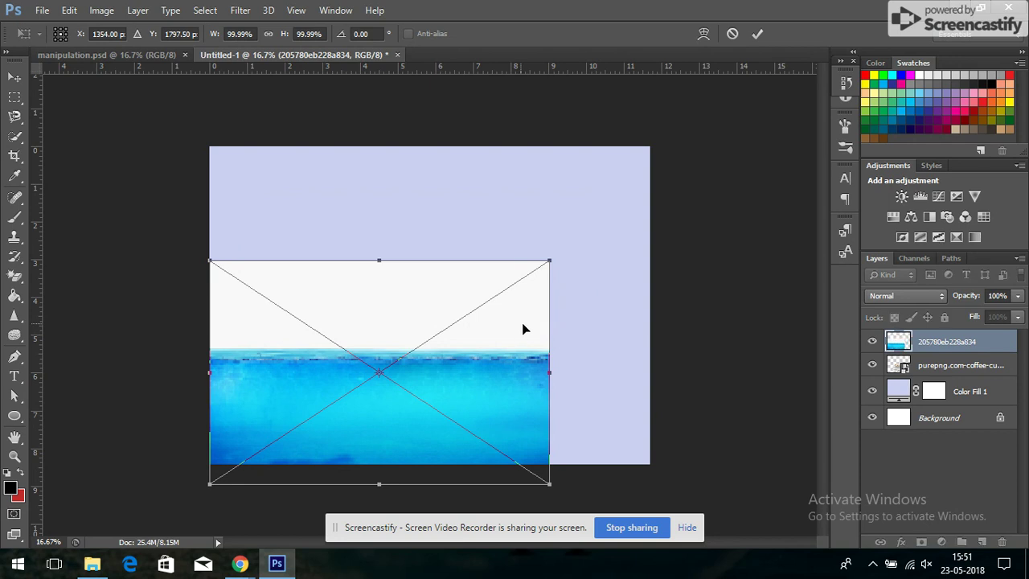
drag(554, 371, 651, 371)
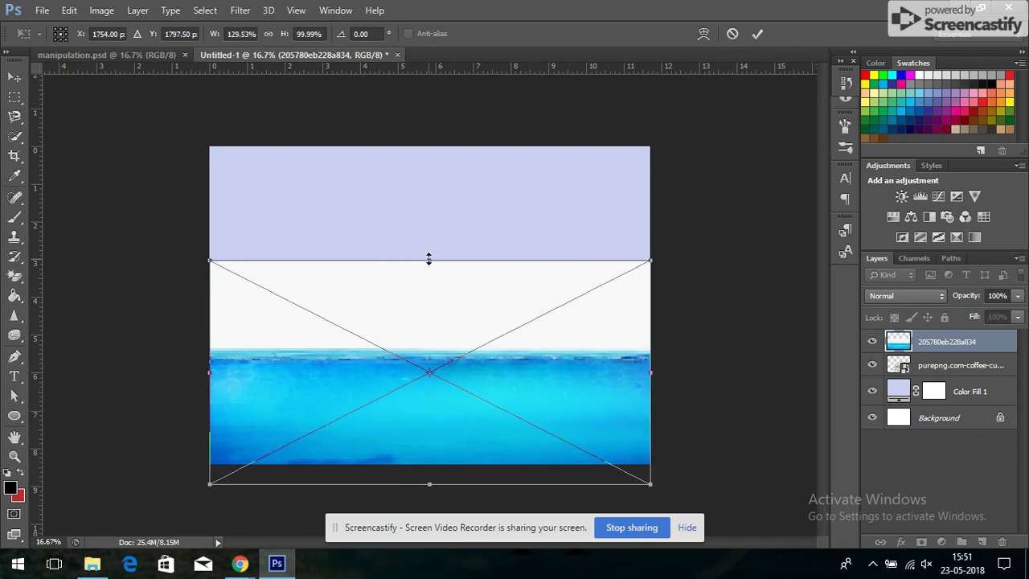
drag(428, 259, 429, 249)
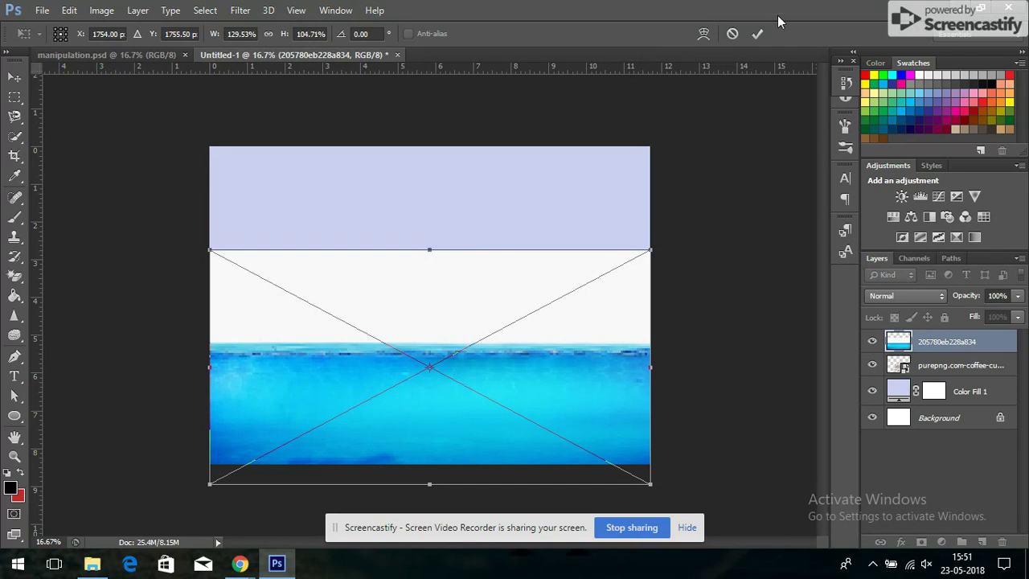
click(760, 35)
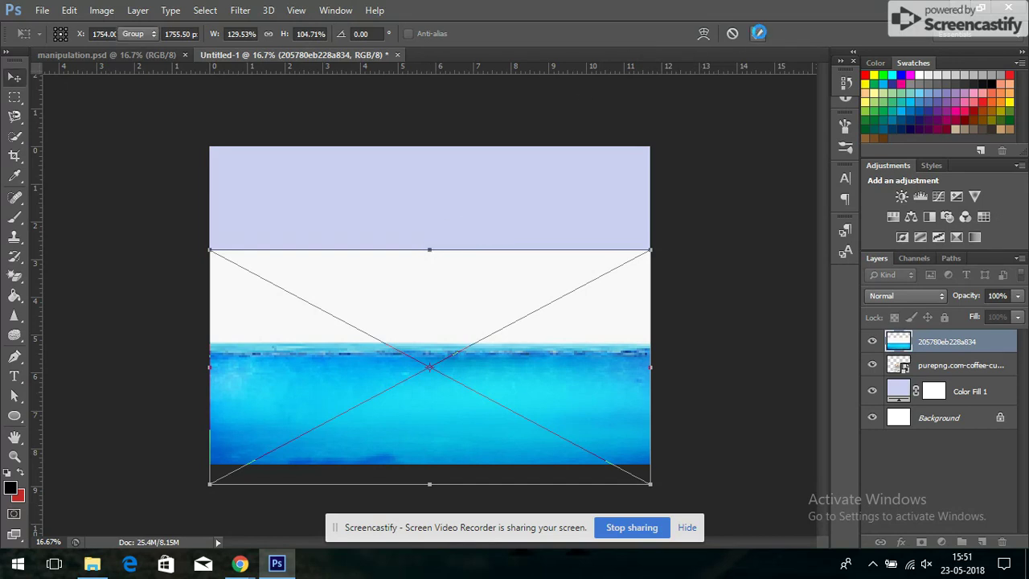
click(871, 342)
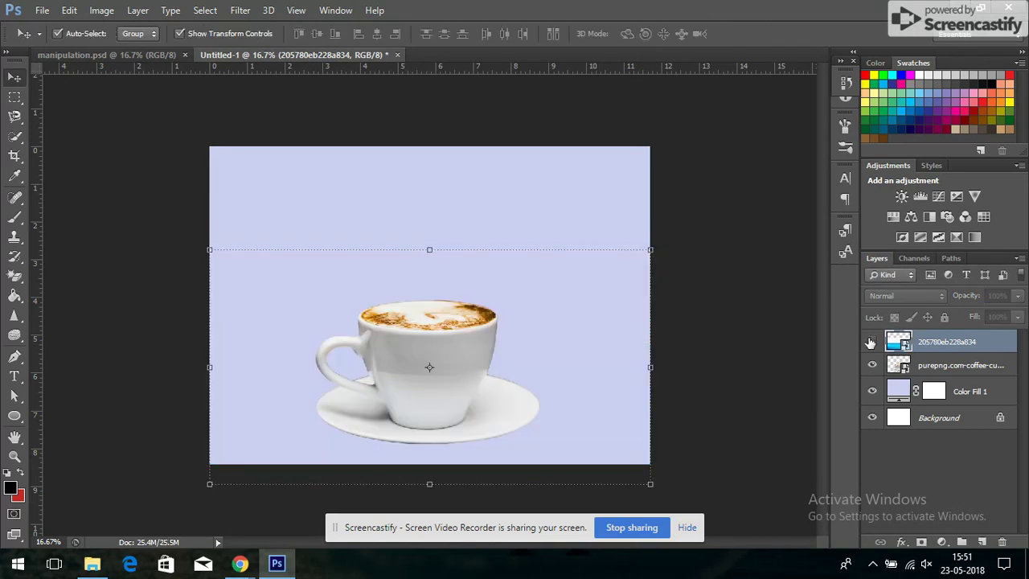
click(487, 345)
Place the building_PNG9 image and scale it down onto the coffee cup rim
click(724, 322)
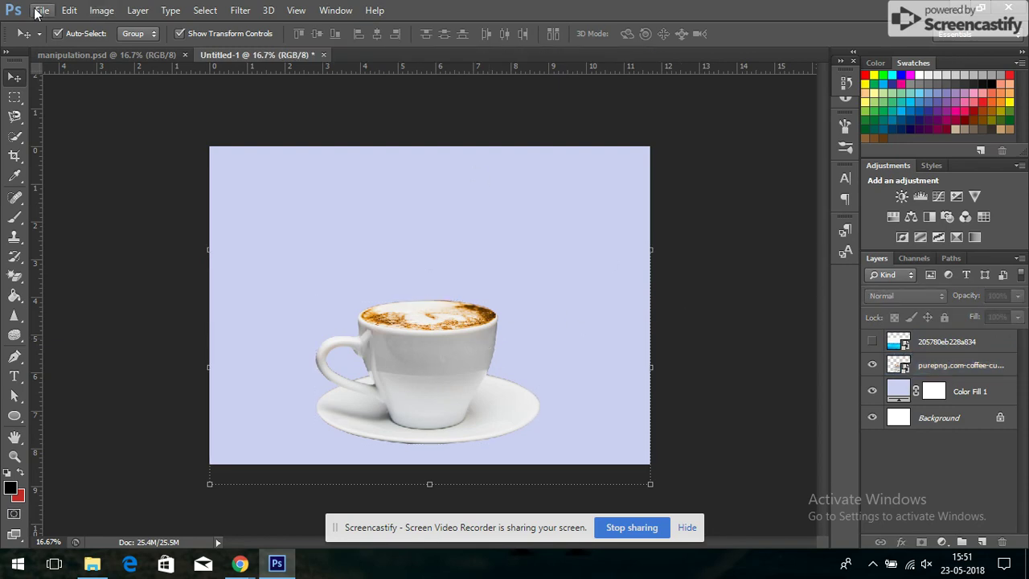
click(42, 10)
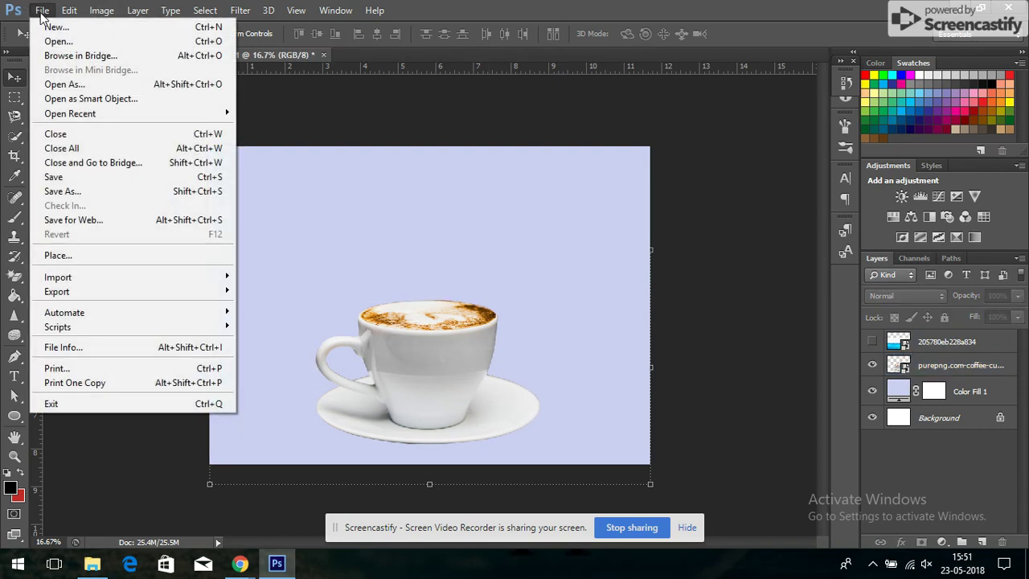
click(76, 254)
mouse_move(978, 175)
mouse_down()
mouse_move(983, 236)
mouse_move(984, 226)
mouse_up()
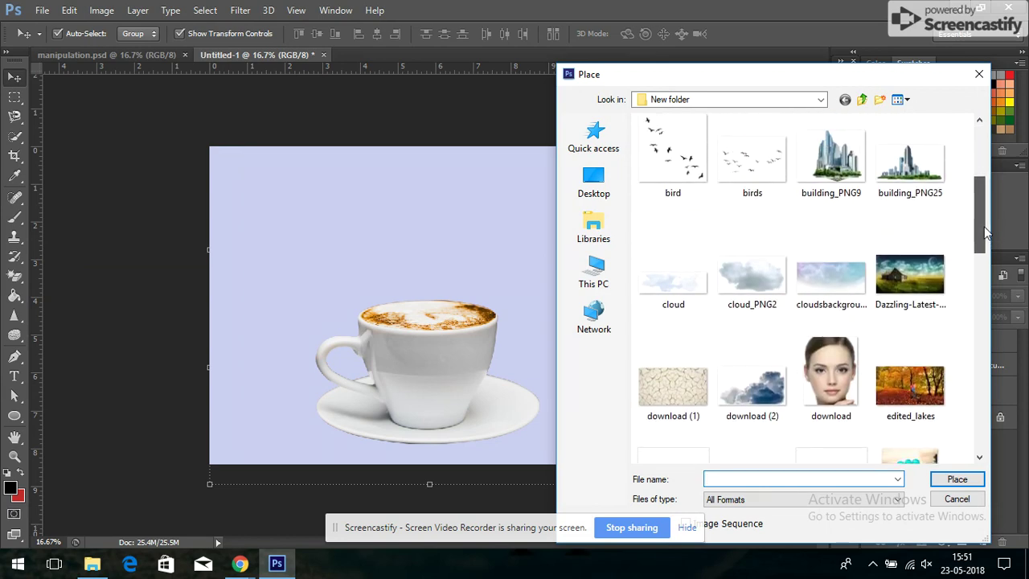
double_click(843, 197)
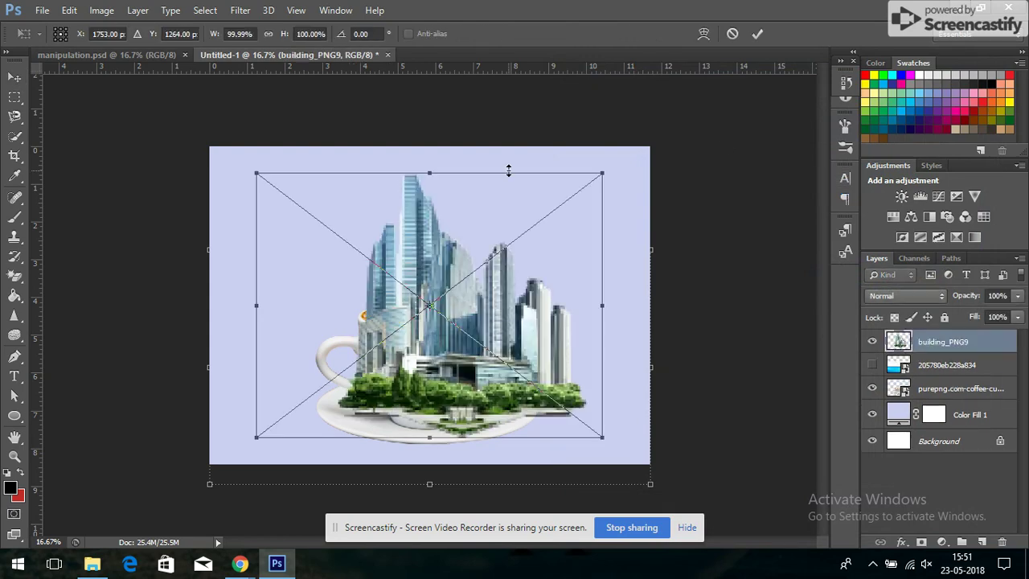
drag(599, 173, 467, 274)
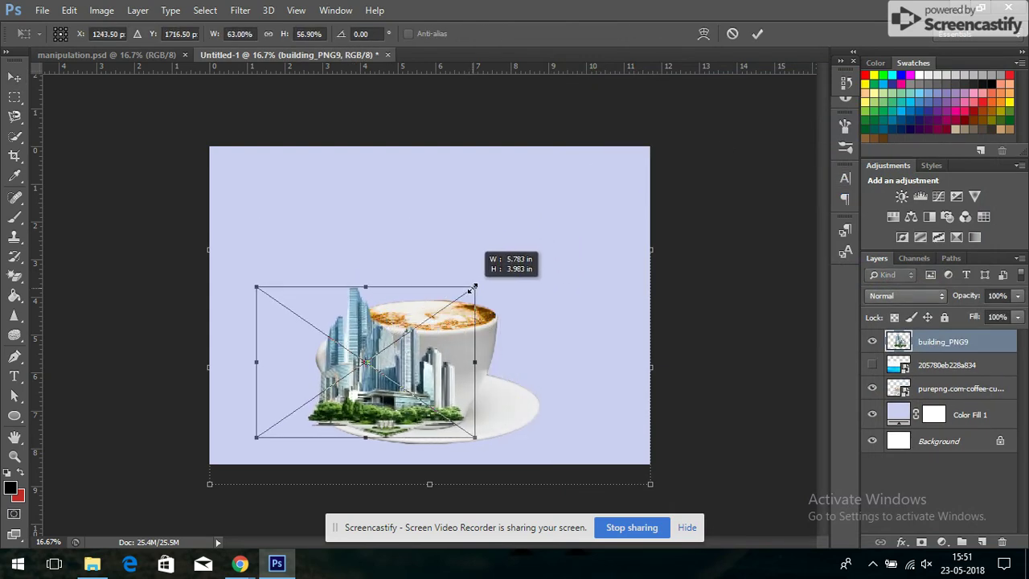
drag(468, 273, 475, 286)
drag(411, 386, 451, 257)
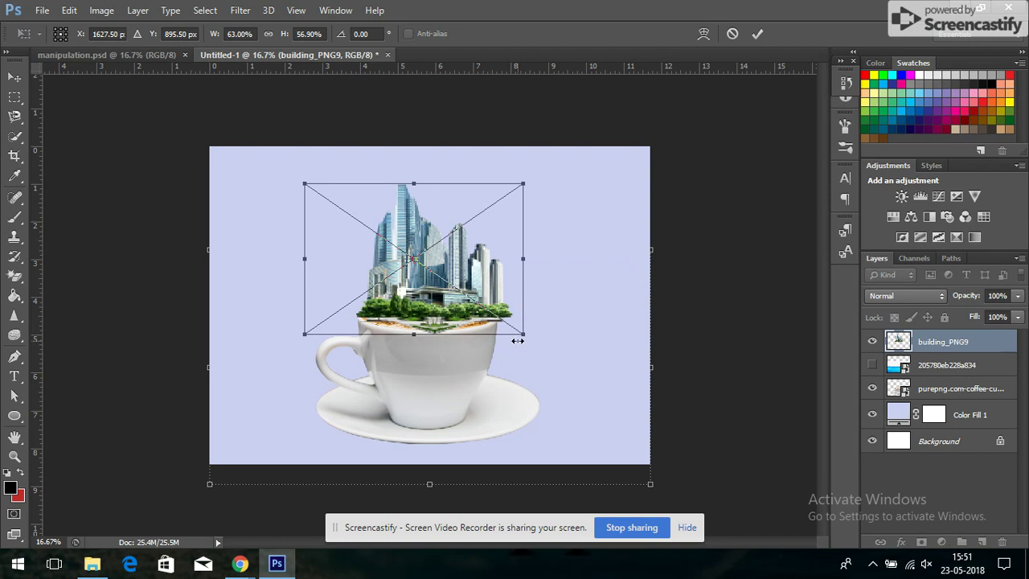
Fine-tune the buildings to about 56% × 48%, nudge them into place, and commit
drag(524, 333, 458, 320)
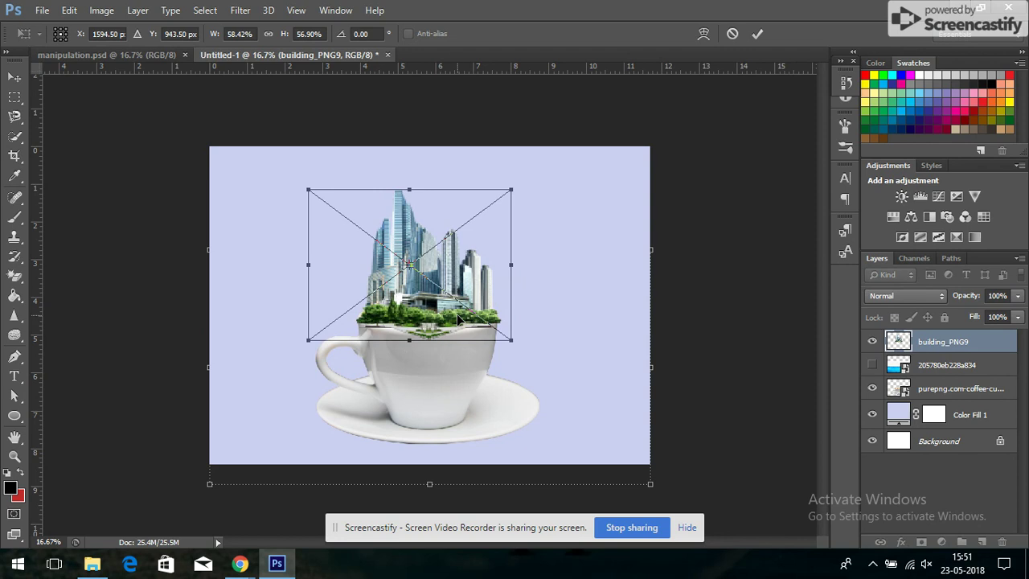
drag(409, 343, 409, 340)
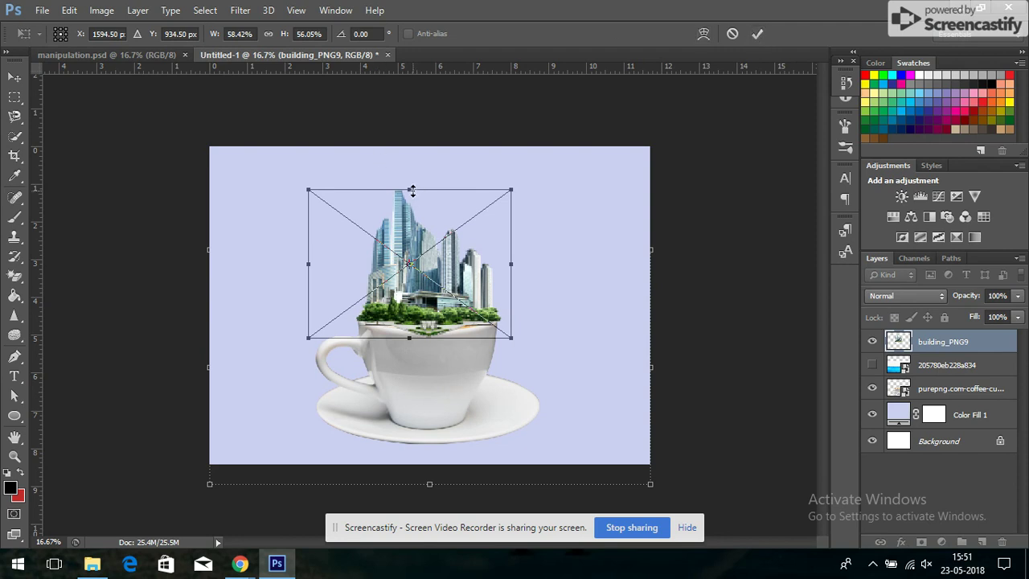
drag(411, 191, 413, 204)
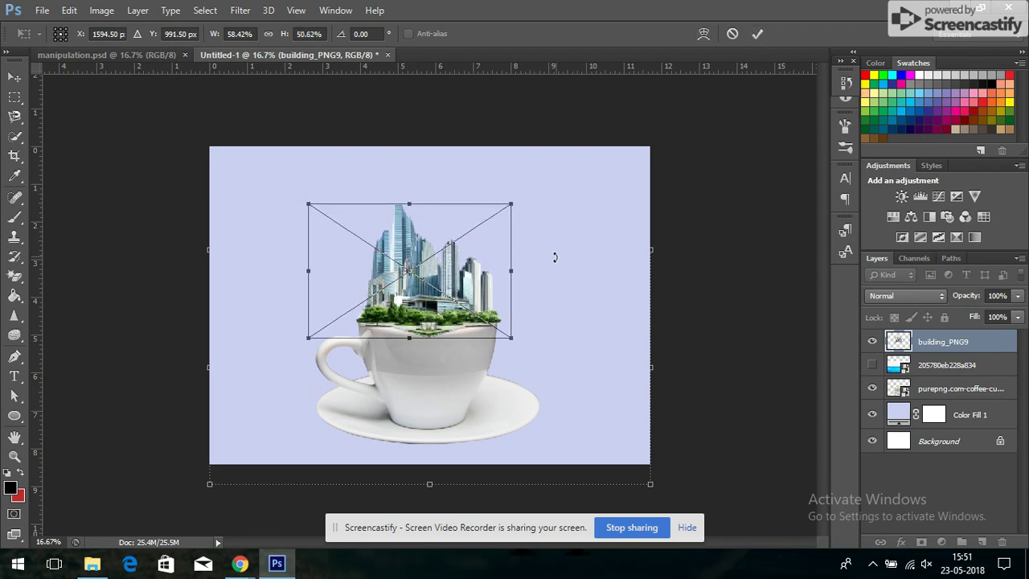
drag(510, 272, 508, 273)
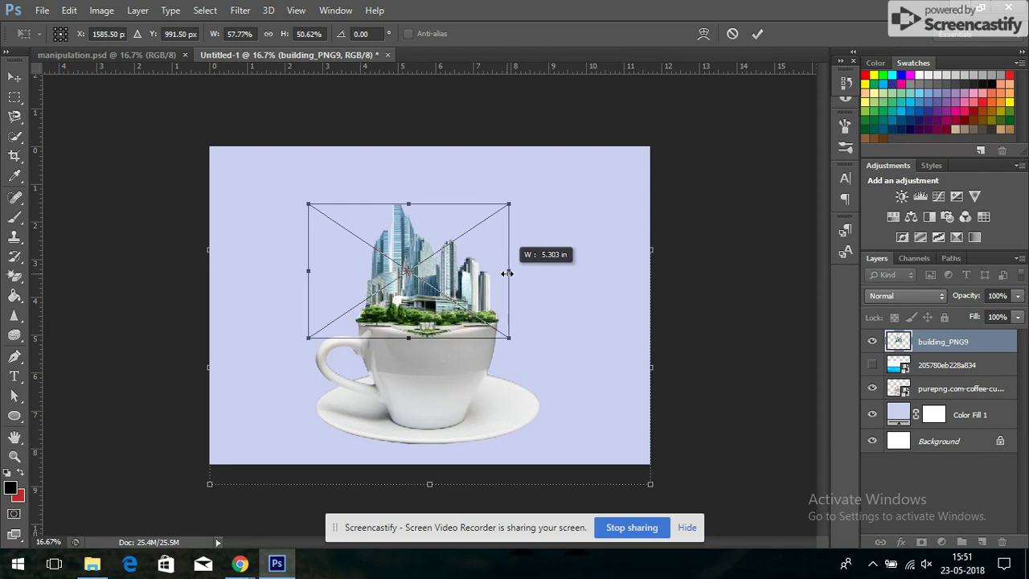
drag(306, 204, 311, 210)
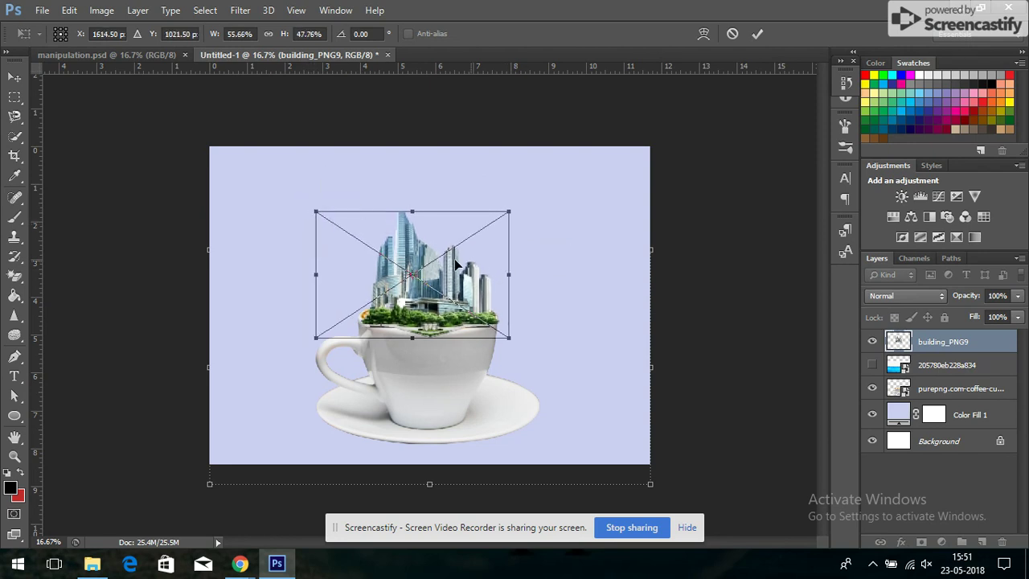
drag(453, 278, 450, 279)
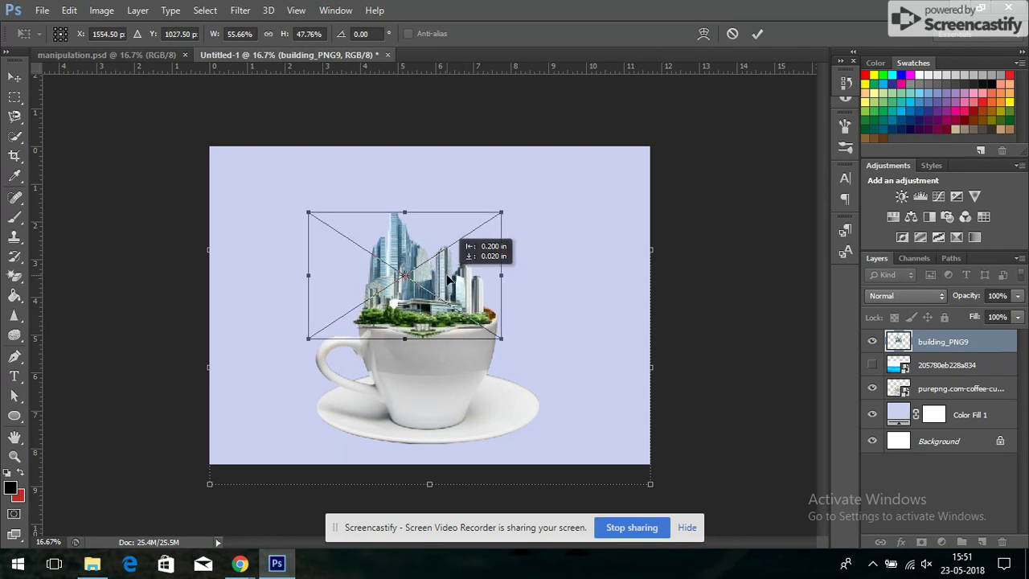
key(Left)
key(Left)
key(Left)
key(Left)
key(Left)
key(Left)
key(Left)
key(Left)
key(Left)
key(Up)
key(Up)
key(Up)
key(Up)
key(Up)
key(Up)
key(Up)
key(Up)
key(Up)
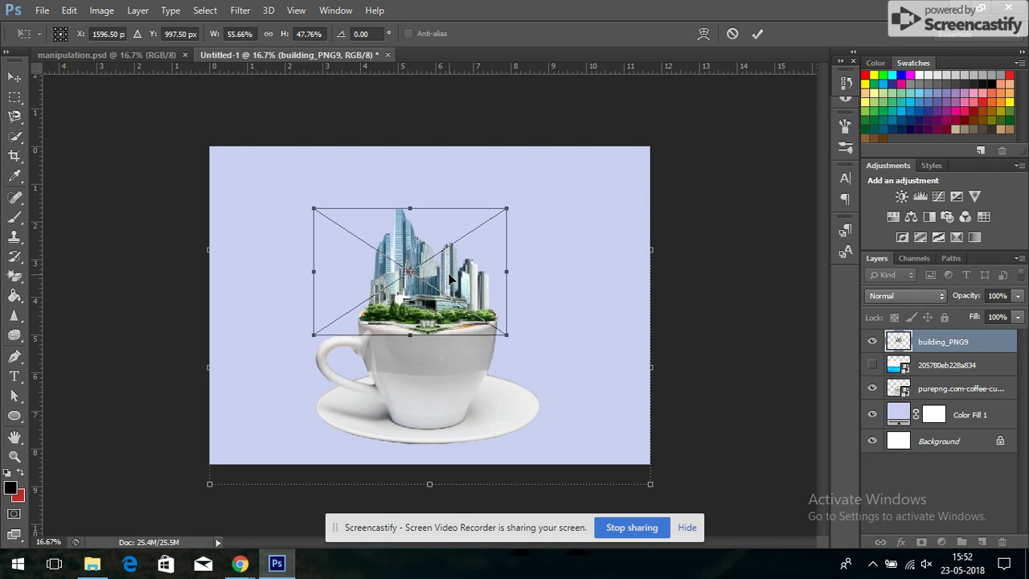
key(Down)
key(Down)
key(Down)
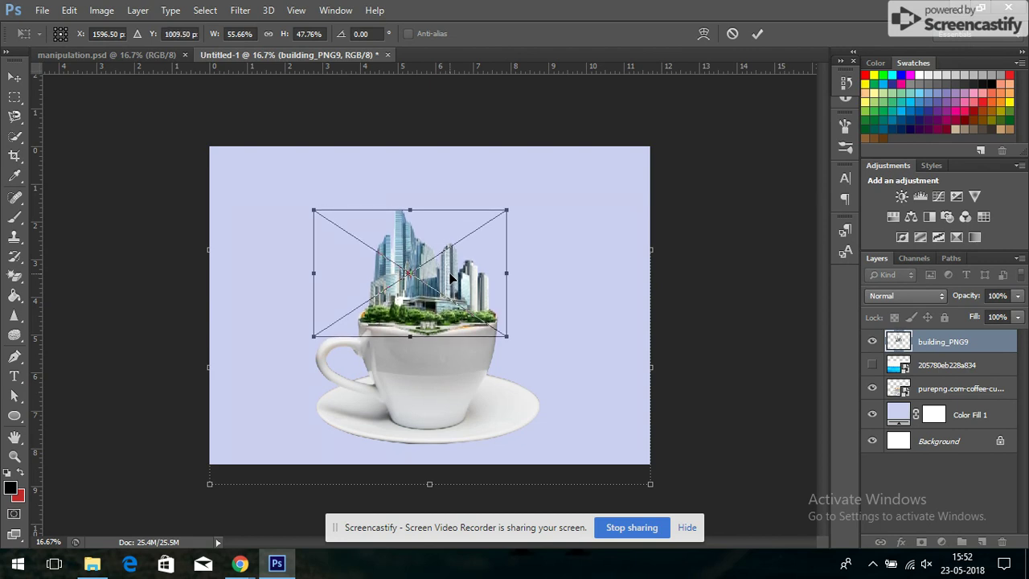
click(765, 34)
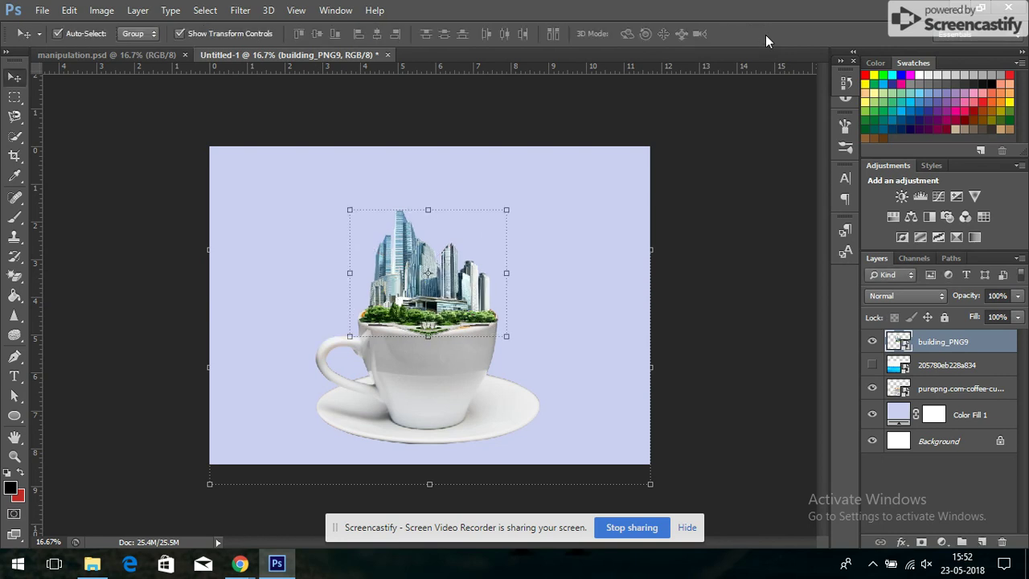
Add a layer mask to building_PNG9, keep black foreground, and rasterize the layer
click(921, 542)
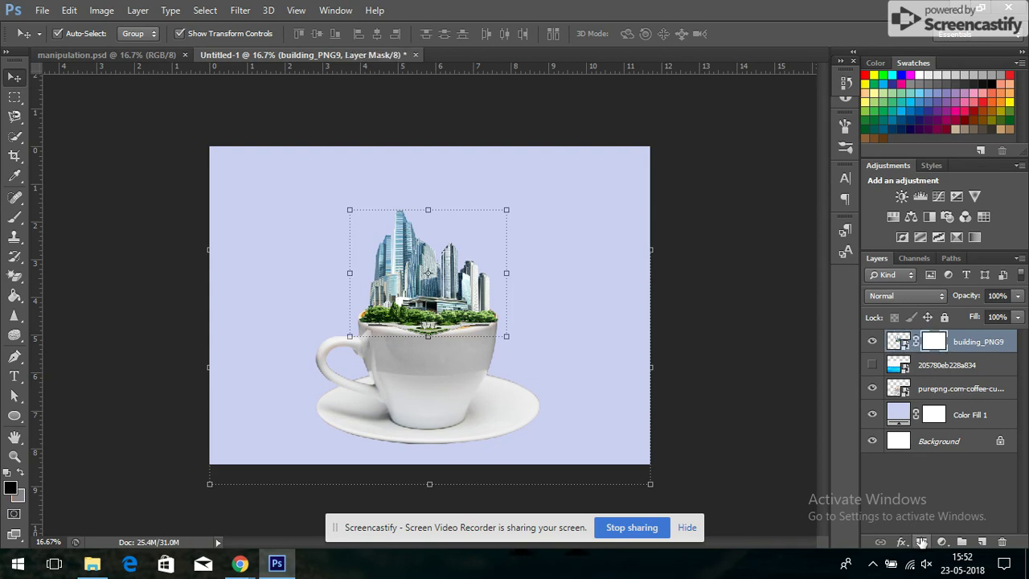
click(11, 487)
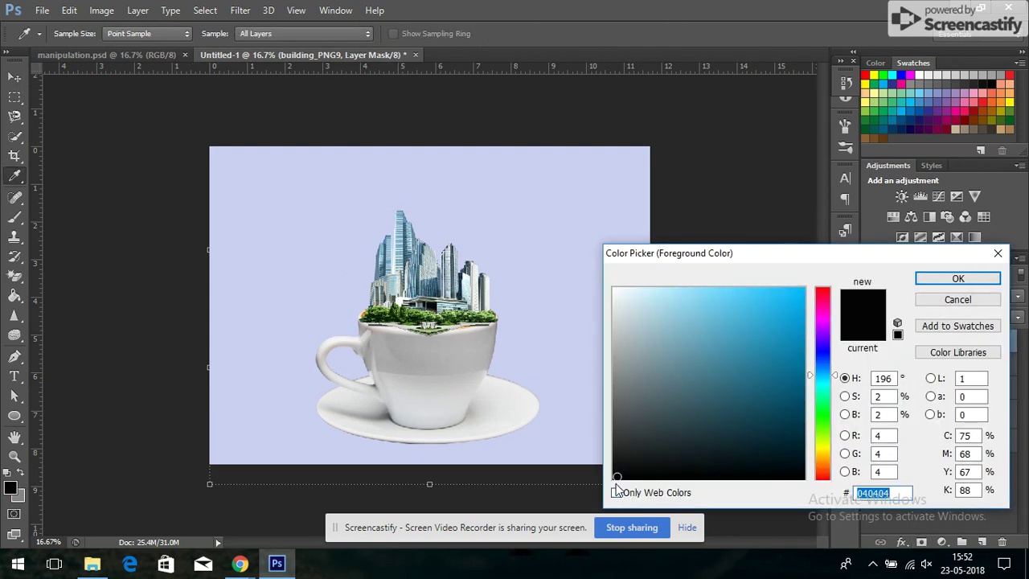
click(970, 282)
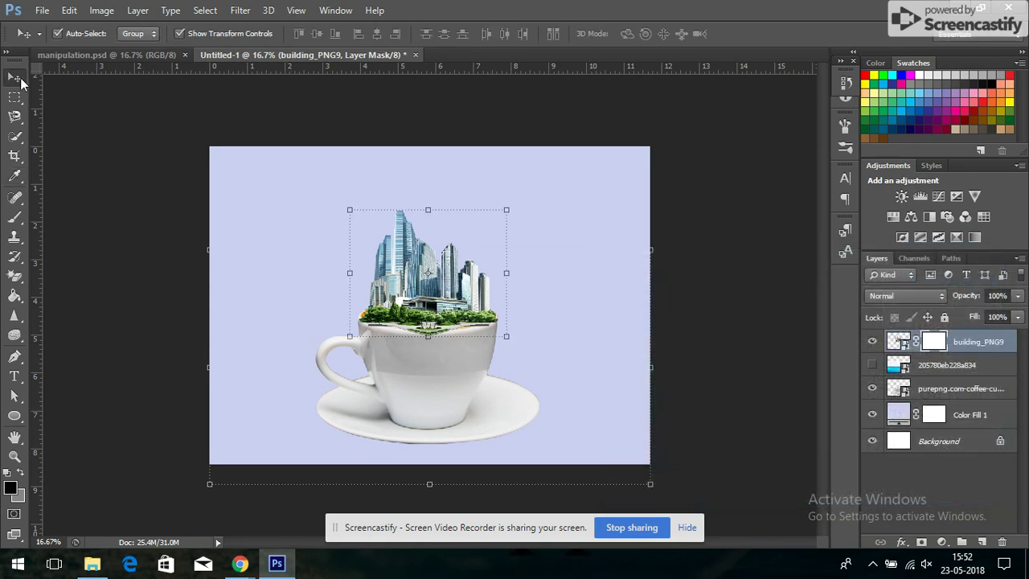
click(15, 217)
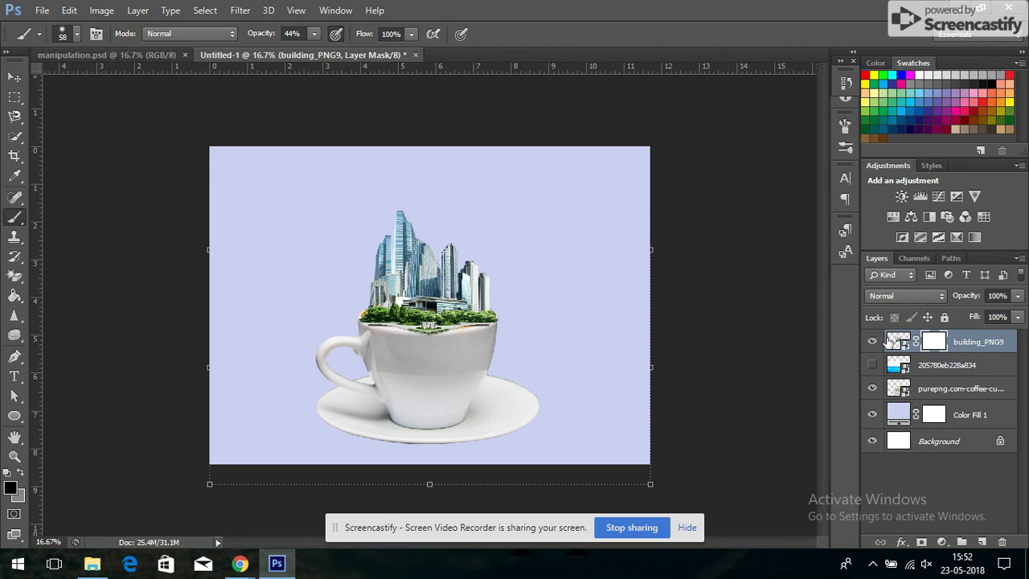
click(894, 342)
click(428, 336)
click(363, 205)
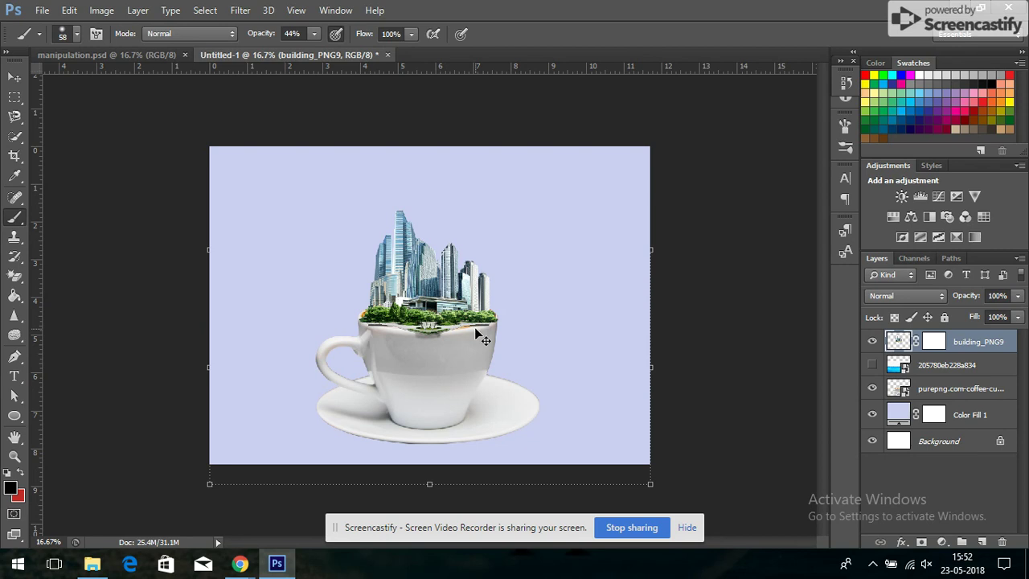
Set brush hardness to 14% and History Brush the grass edge at the cup rim
click(66, 41)
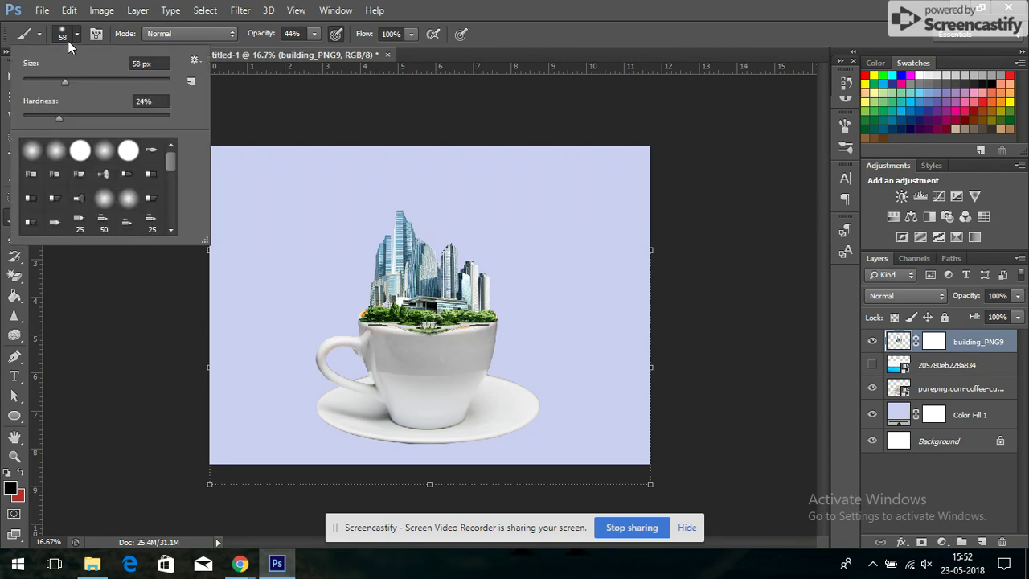
drag(57, 114, 35, 114)
drag(39, 119, 44, 119)
click(67, 36)
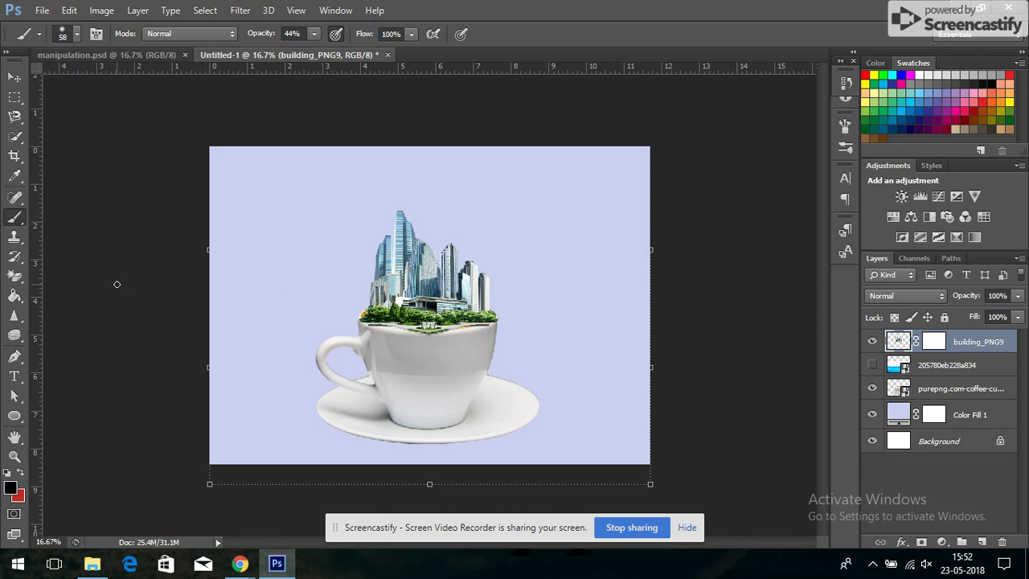
click(15, 257)
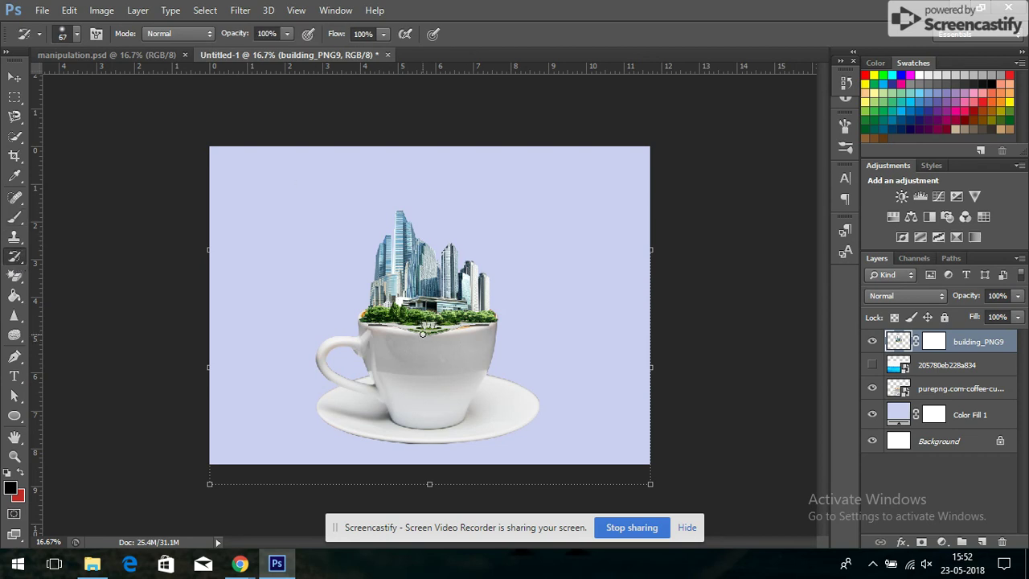
drag(437, 335, 418, 350)
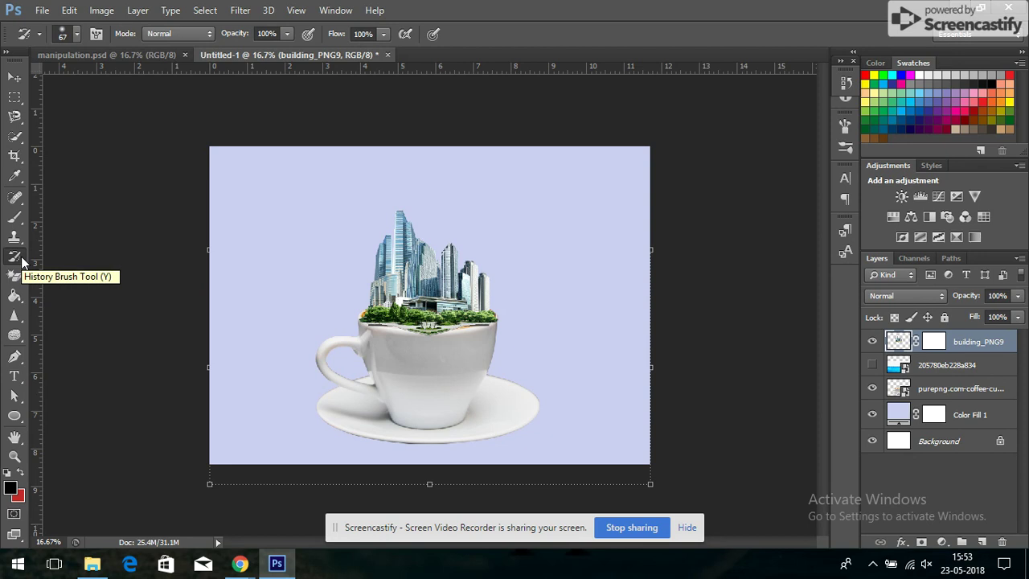
Switch back to the Brush with opacity set to 21%
click(18, 220)
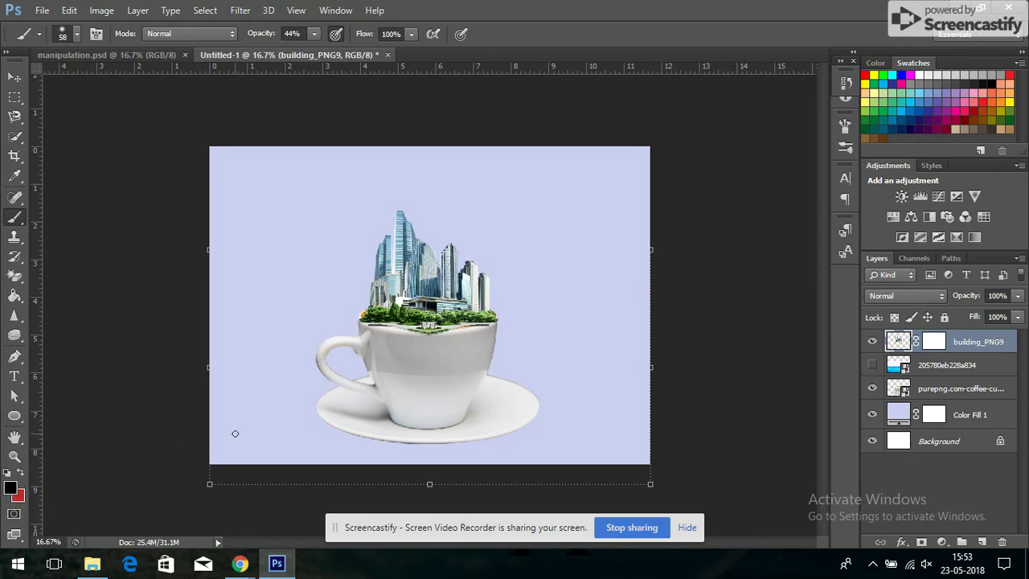
click(313, 36)
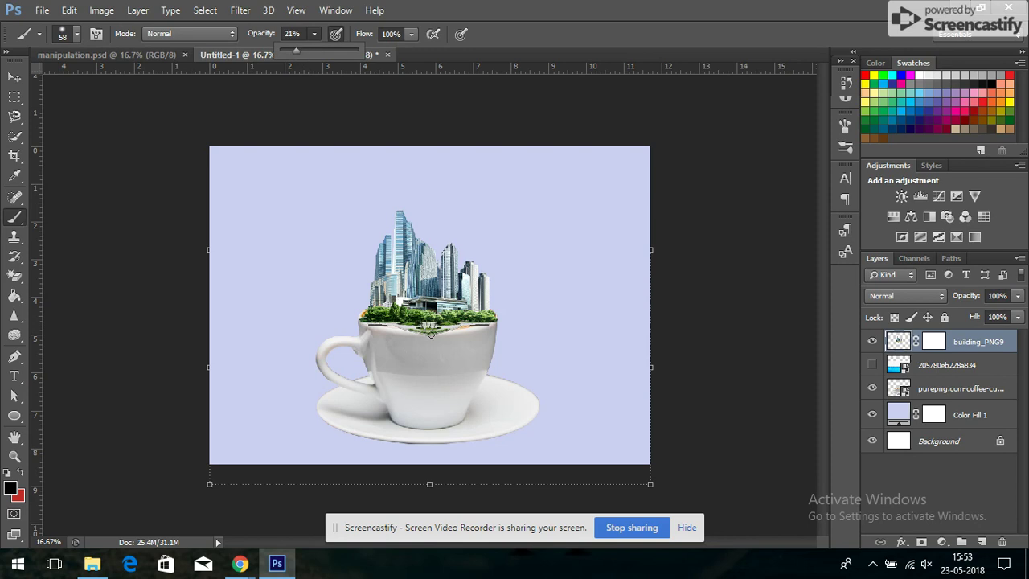
click(431, 332)
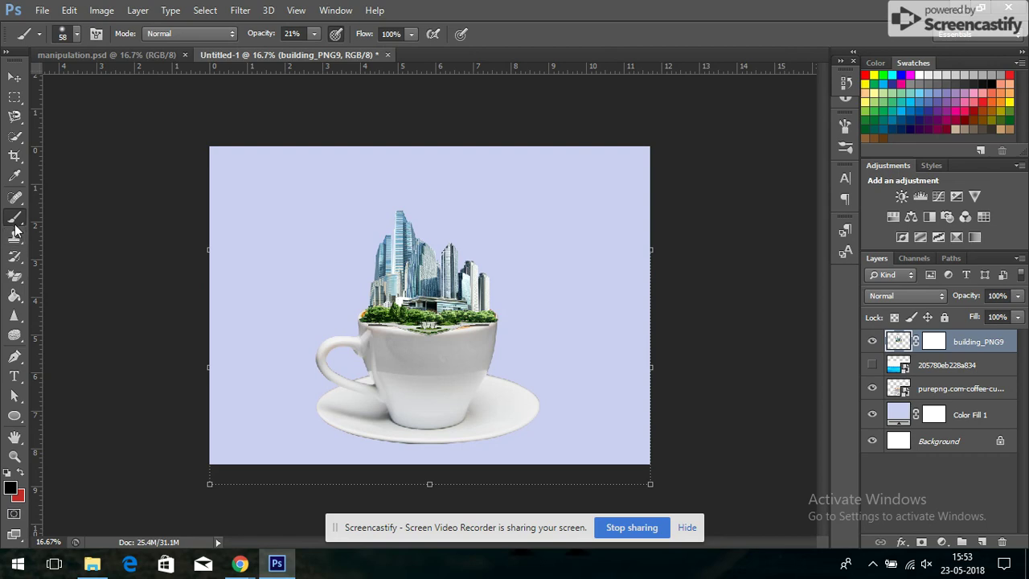
click(314, 34)
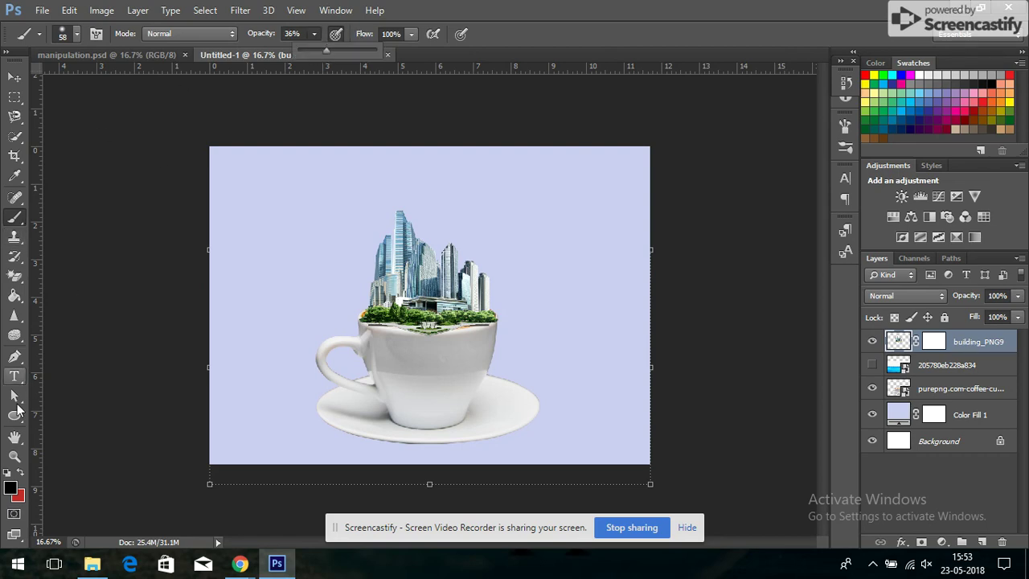
click(10, 487)
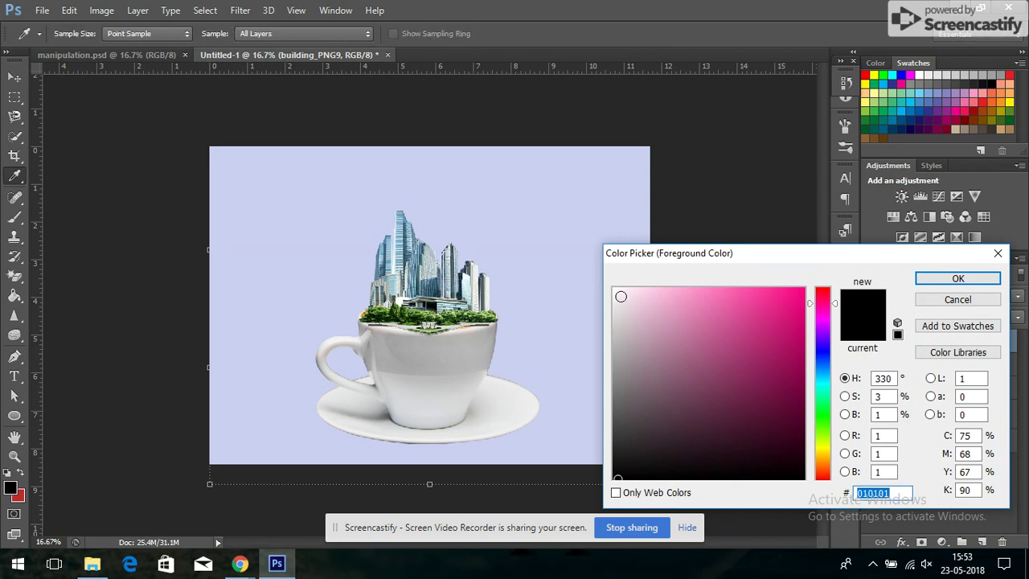
Pick a light pink foreground and brush a soft stroke along the cup rim
click(620, 298)
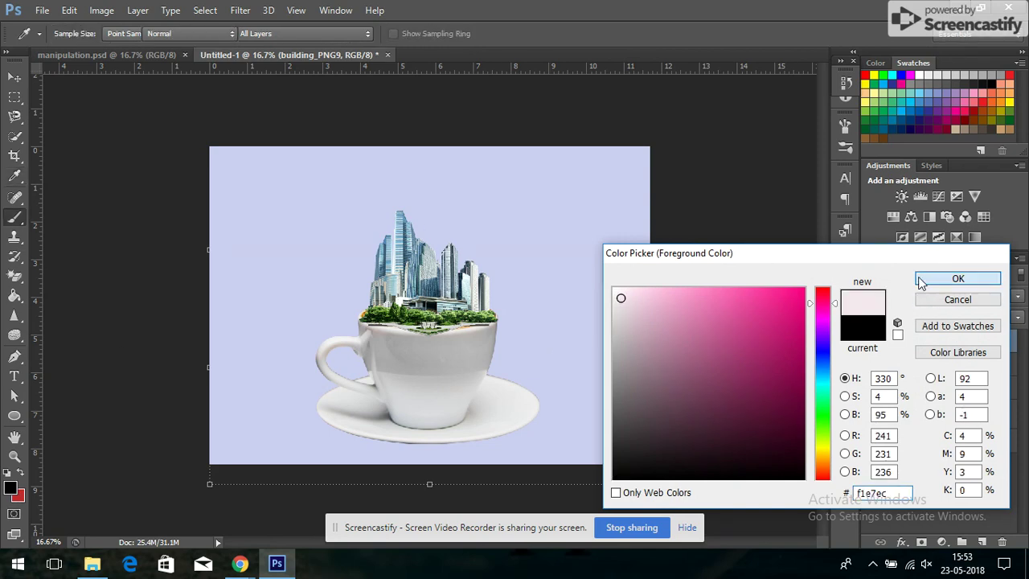
click(924, 281)
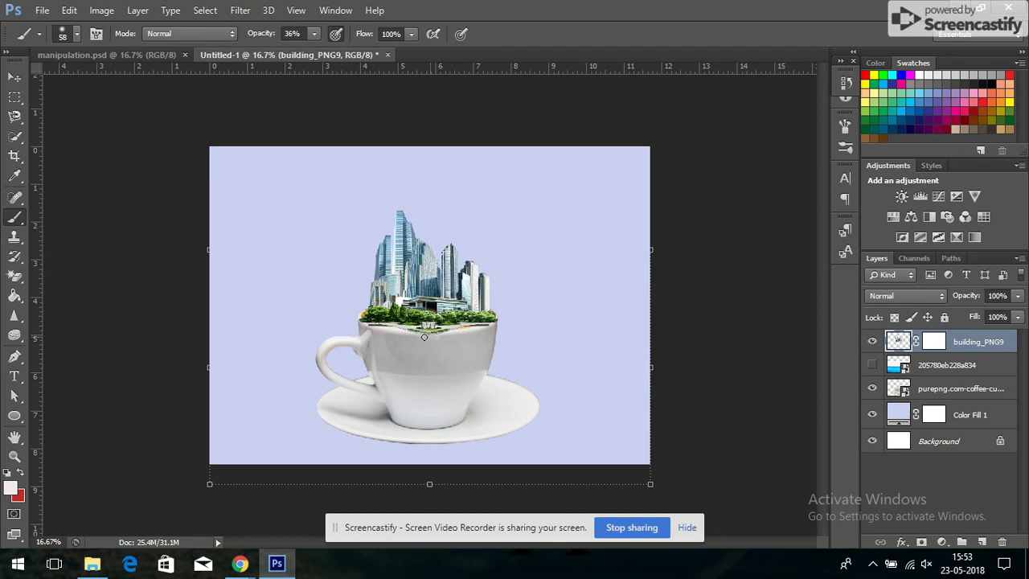
shift+click(483, 328)
Lower the brush opacity to 25%
click(313, 38)
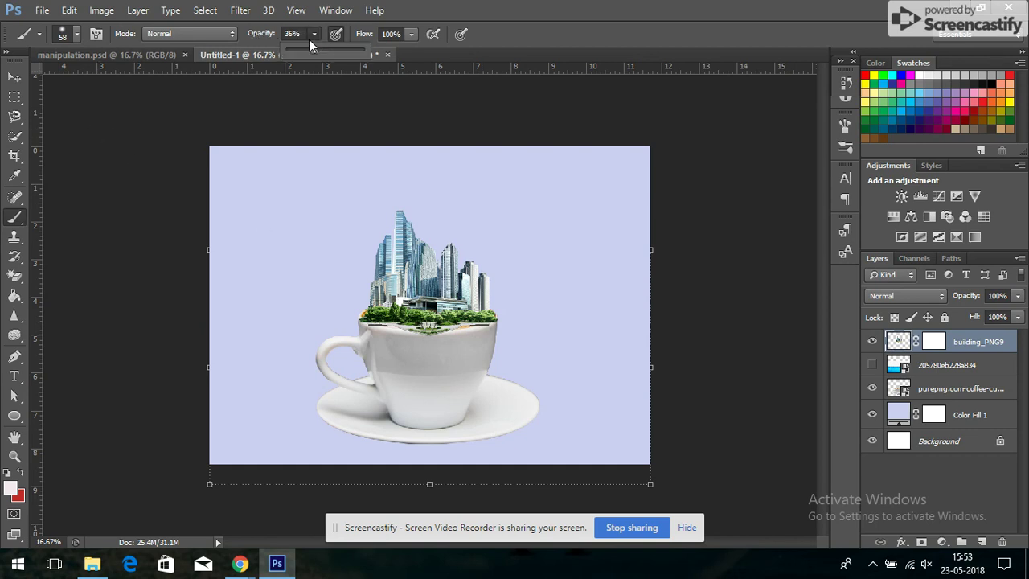
click(306, 49)
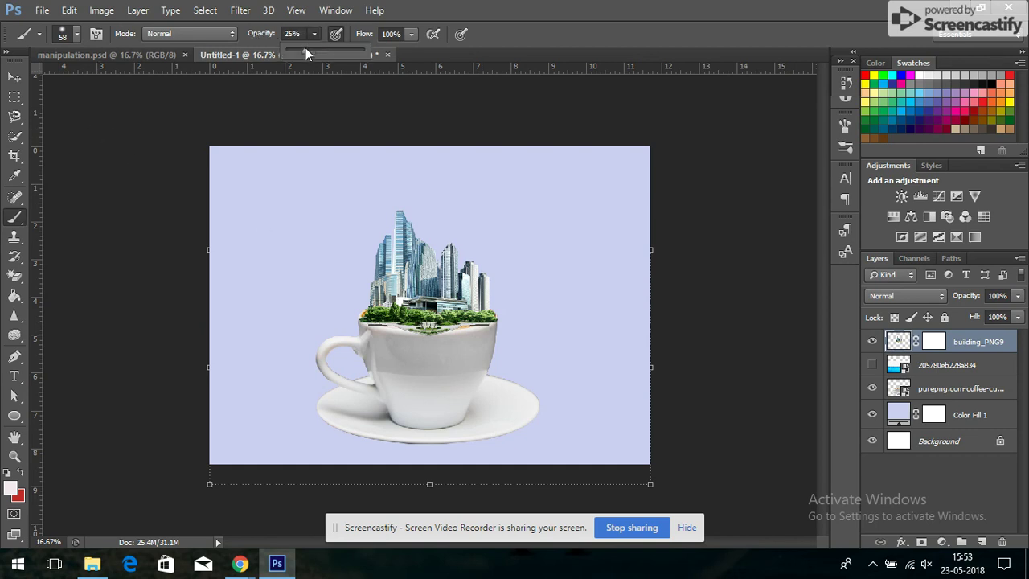
click(433, 335)
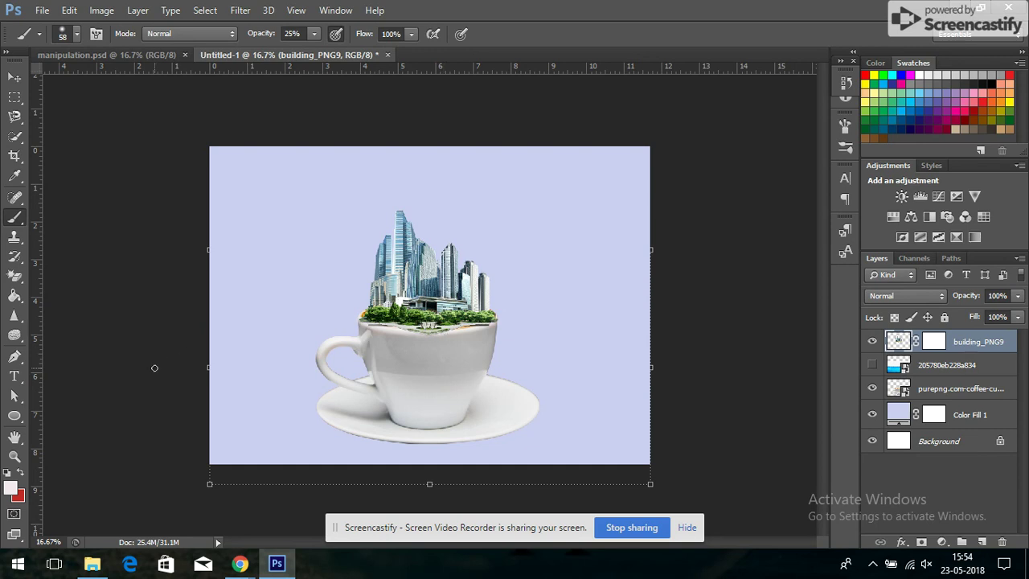
click(17, 78)
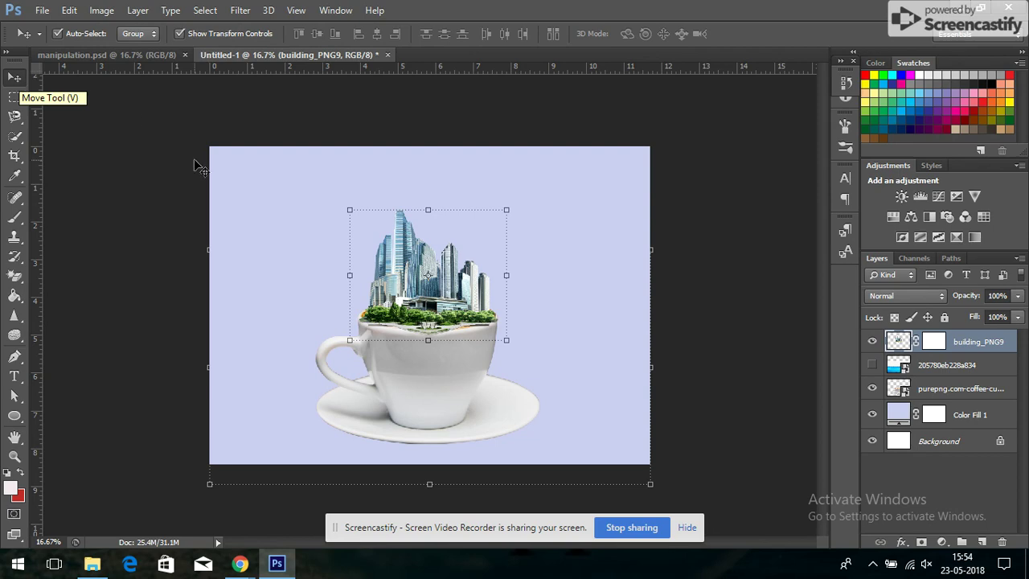
Show the 205780eb228a834 water layer and drag it below the coffee cup layer
click(255, 266)
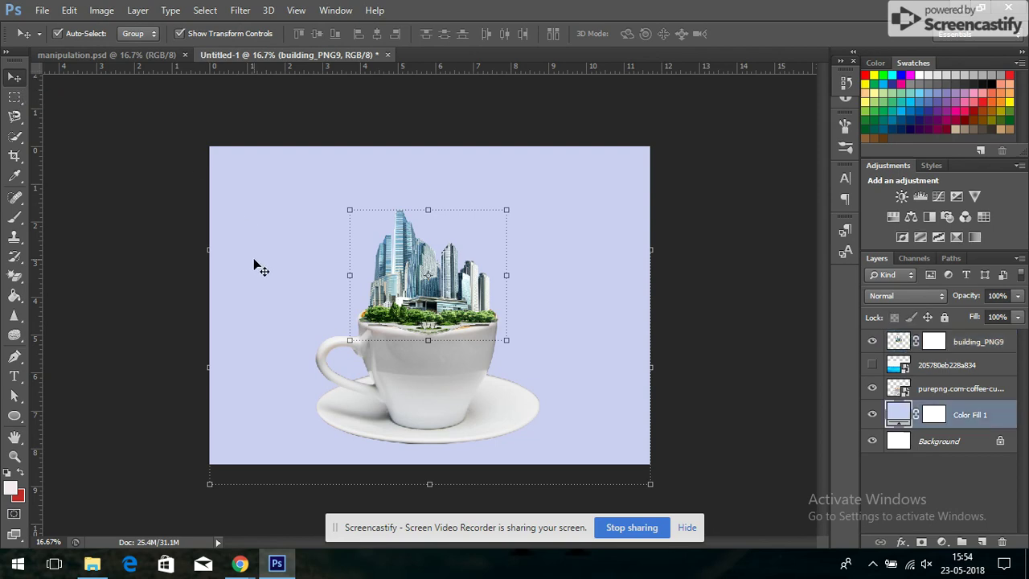
click(43, 12)
click(43, 12)
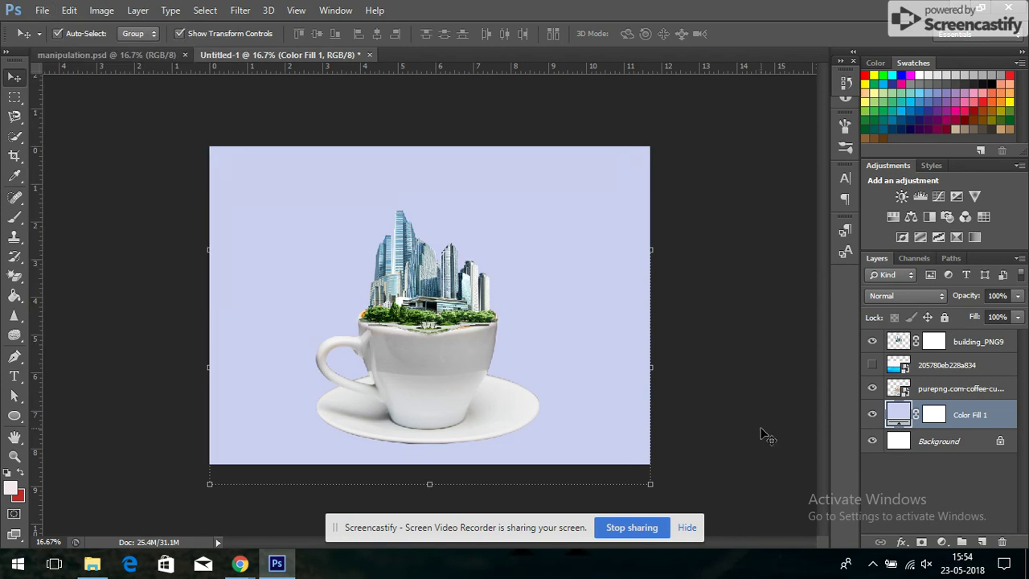
click(872, 364)
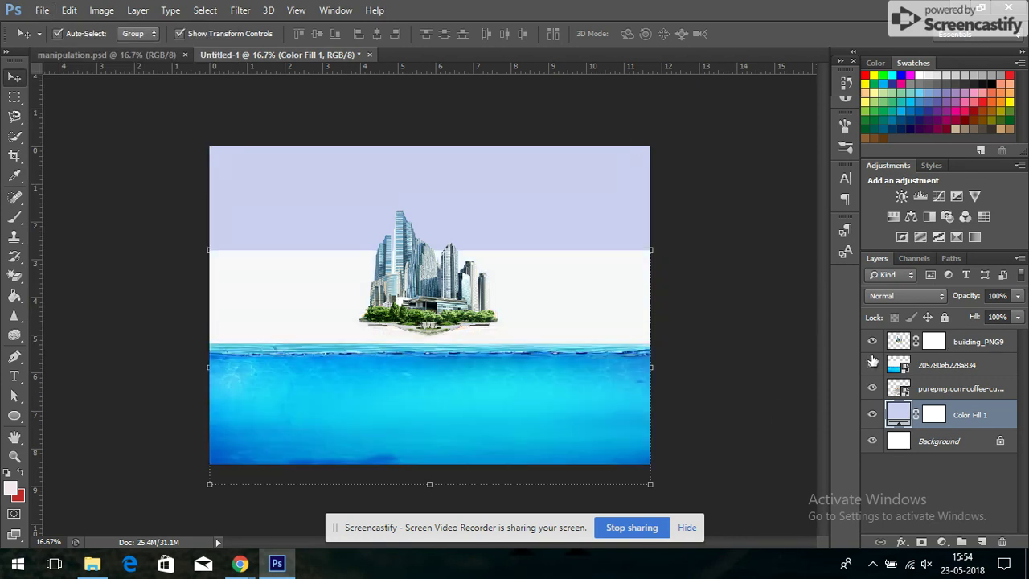
click(946, 367)
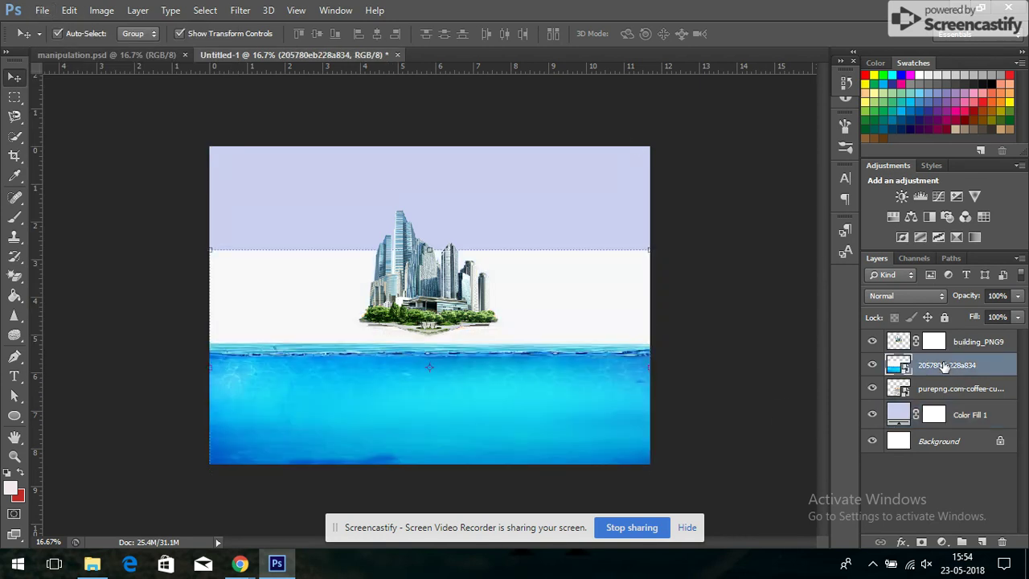
drag(946, 366, 941, 402)
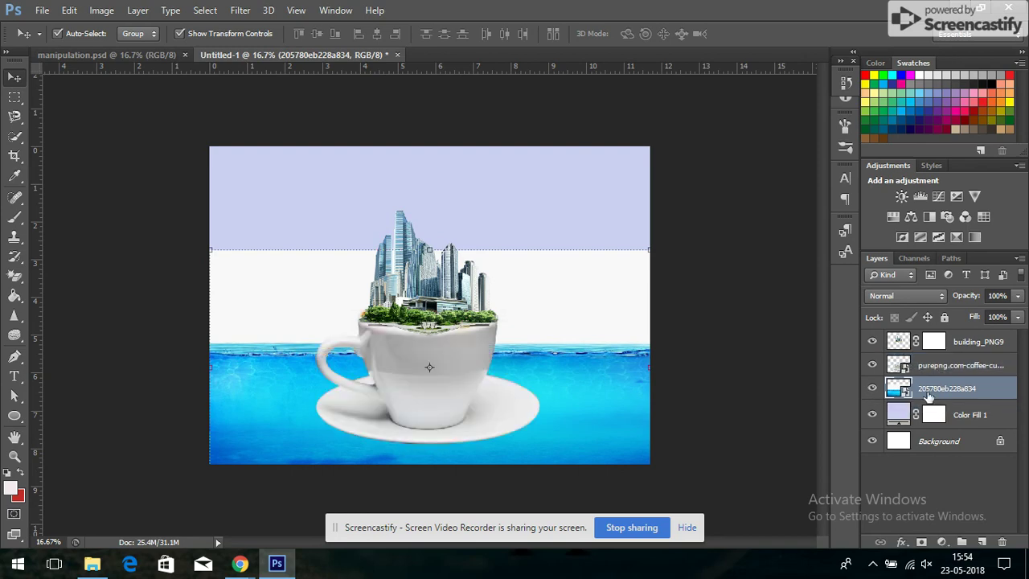
click(44, 15)
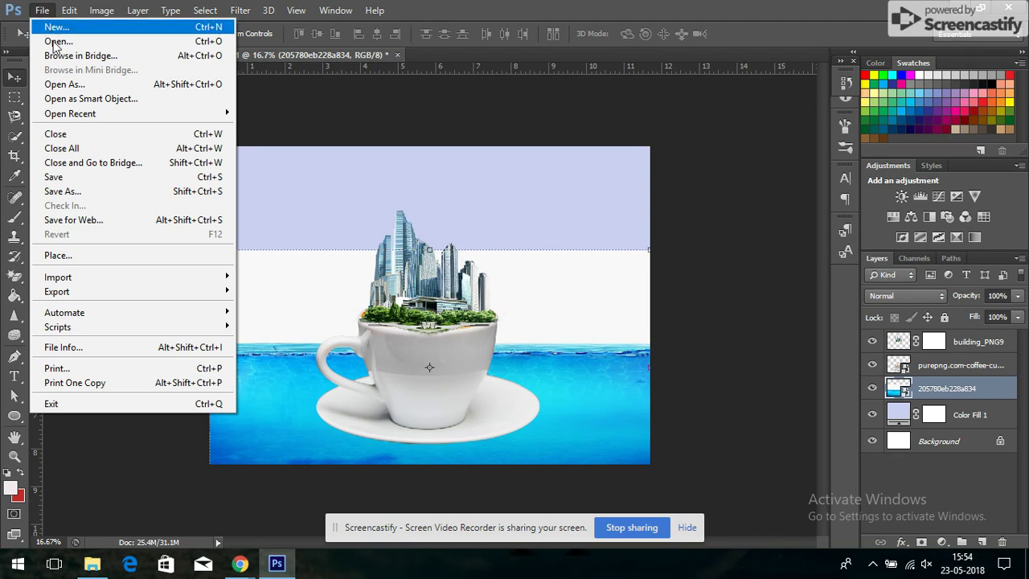
Place the cloudsbackground image stretched to about 124% × 148% across the canvas top
click(80, 255)
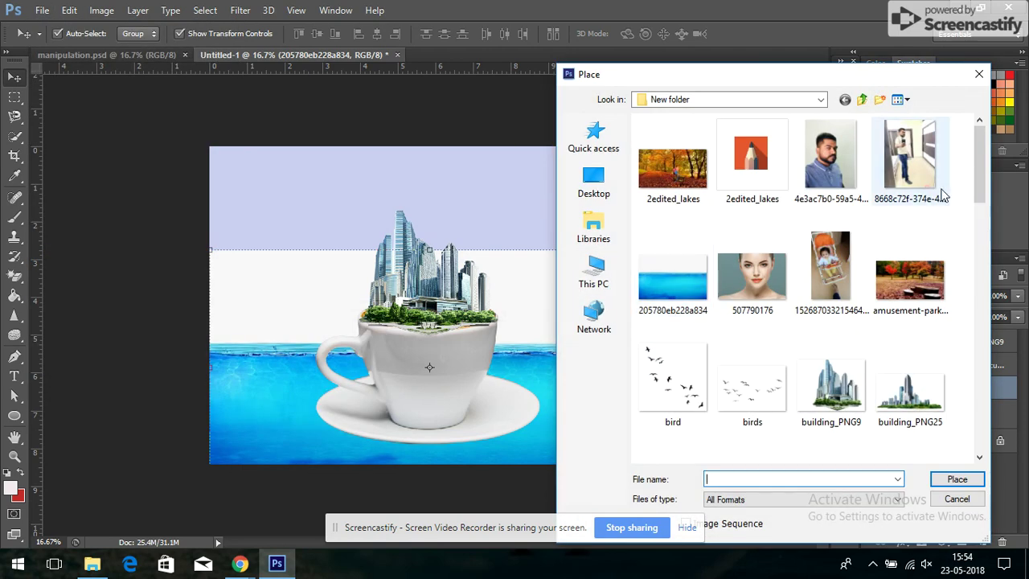
scroll(979, 193, down, 1)
drag(978, 194, 978, 255)
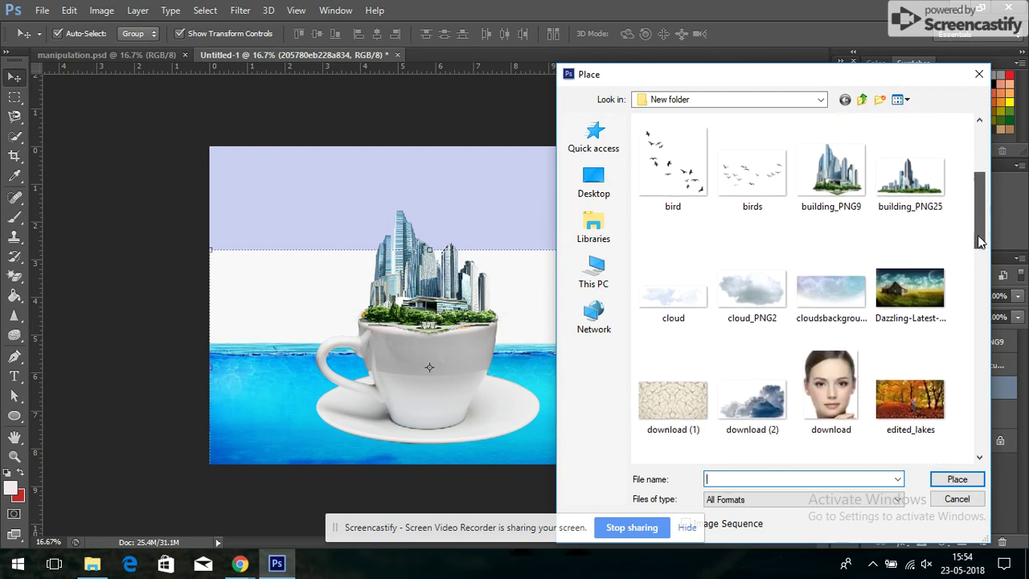
double_click(850, 217)
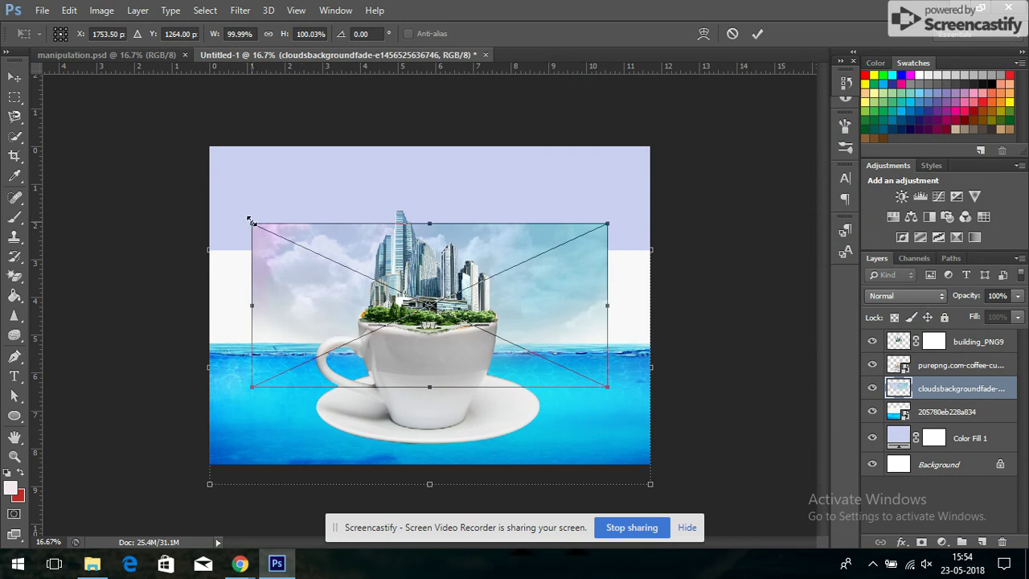
drag(248, 219, 207, 142)
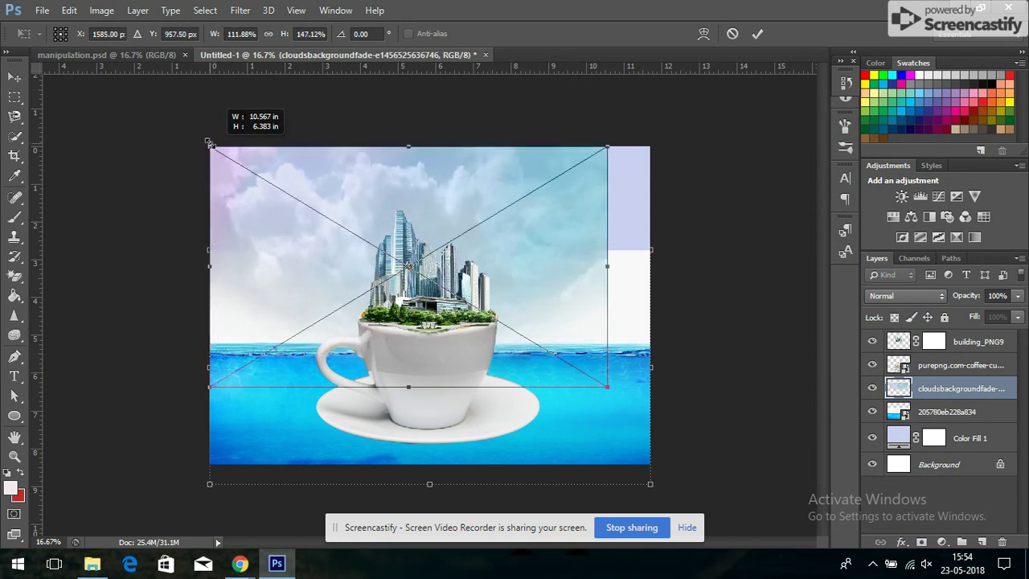
drag(607, 266, 655, 268)
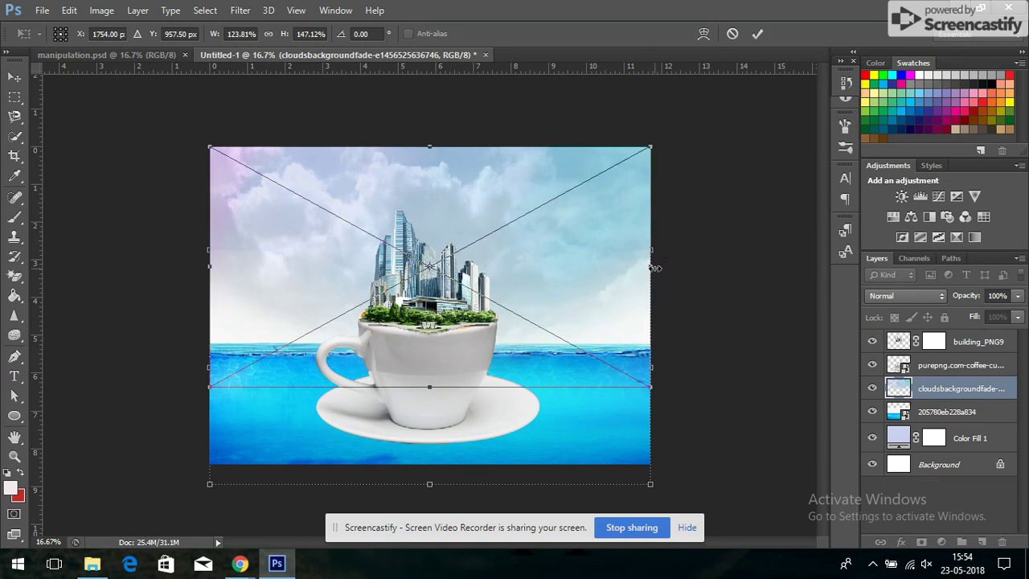
drag(429, 386, 430, 377)
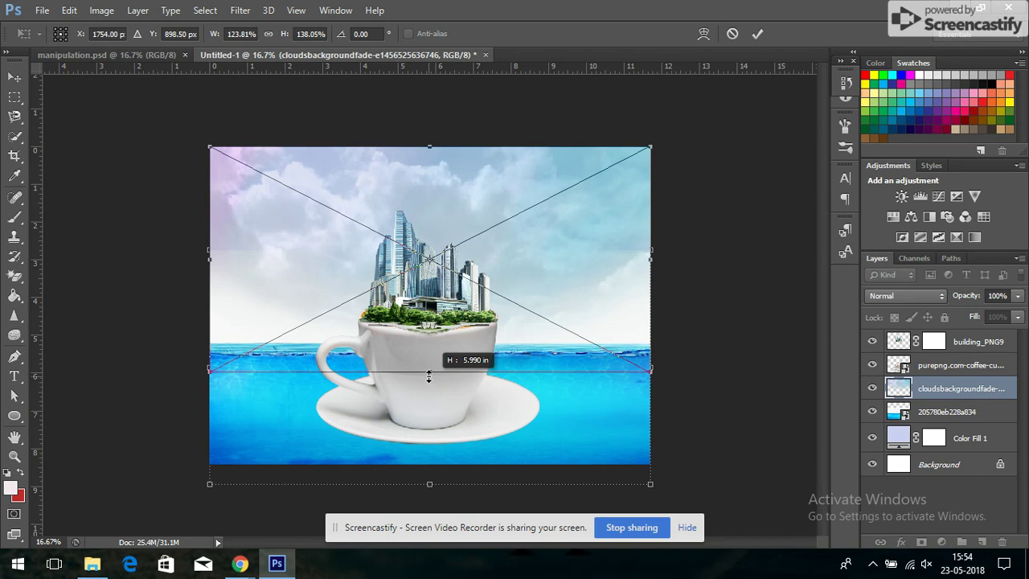
drag(428, 376, 430, 388)
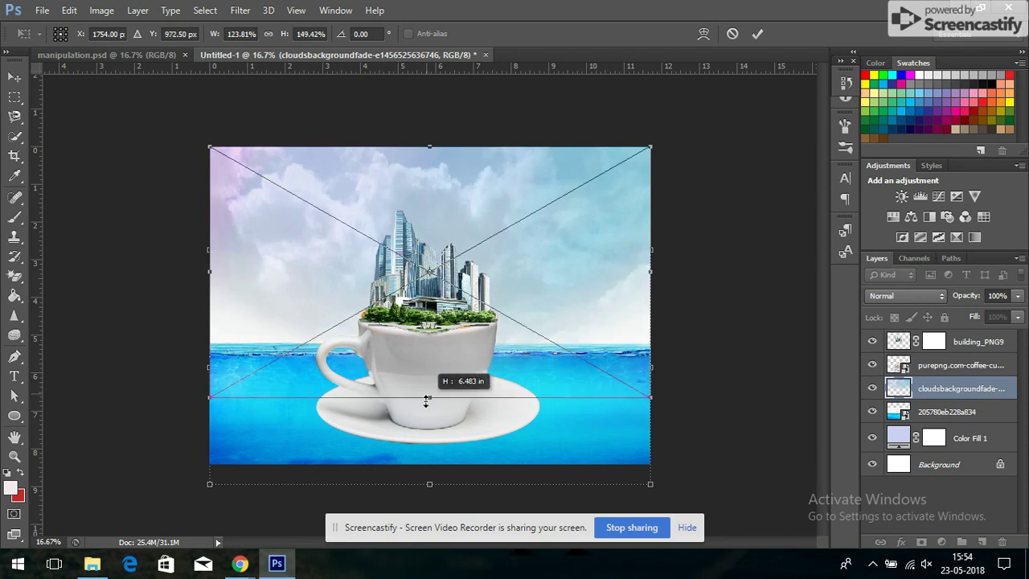
click(757, 33)
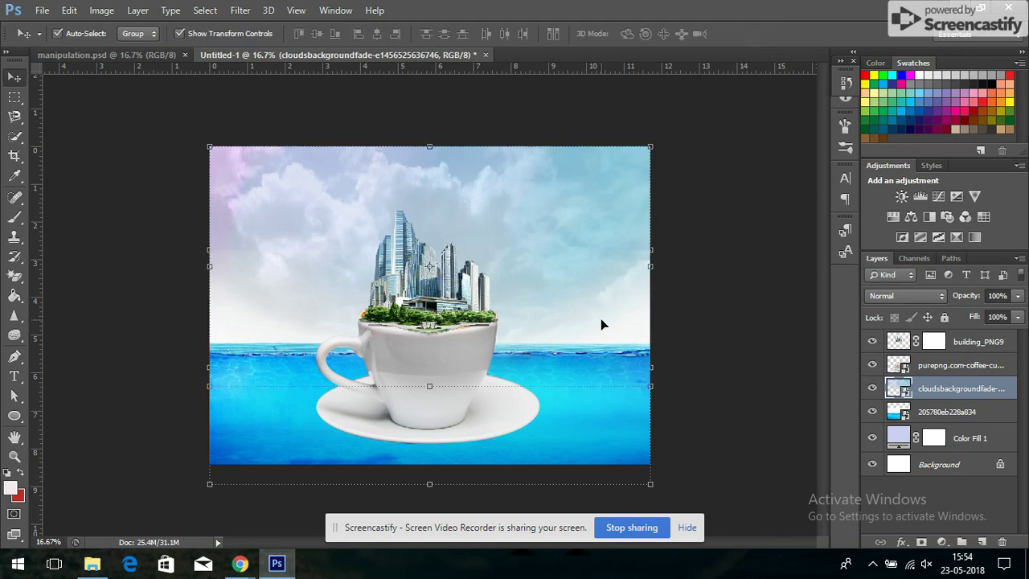
Try the coffee cup below the water at lower water opacity, then revert to 100%
click(946, 365)
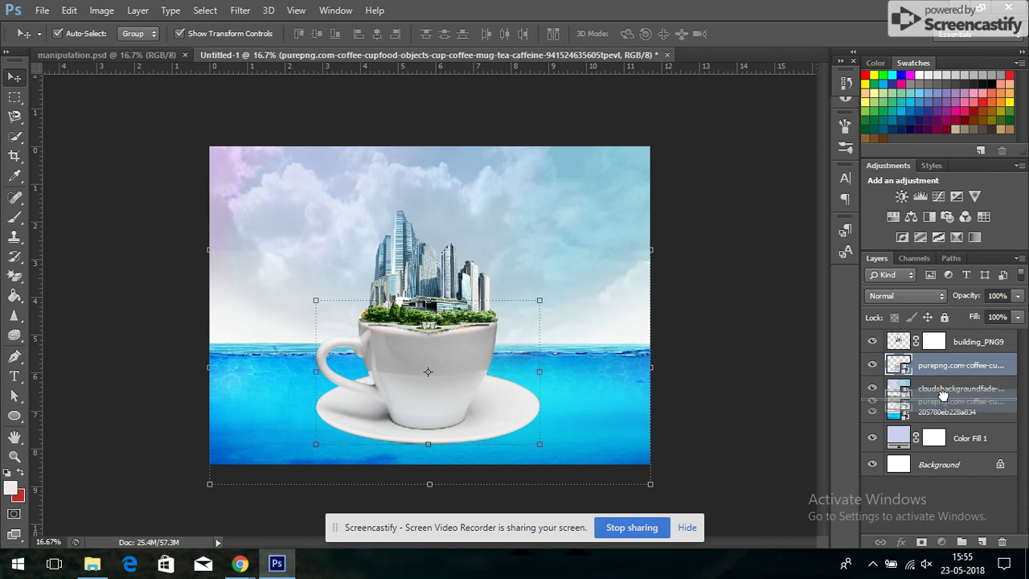
drag(946, 365, 948, 422)
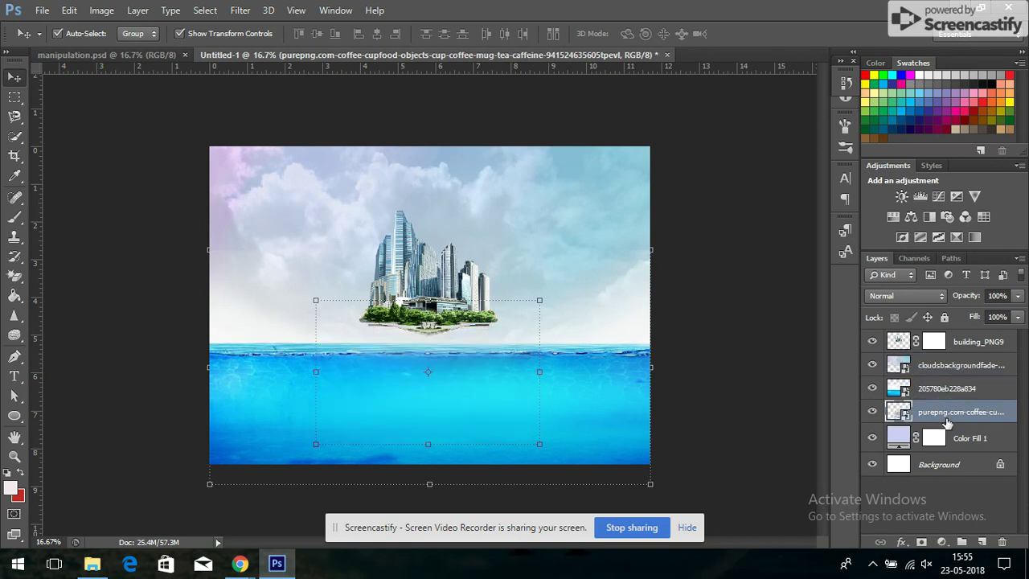
click(948, 389)
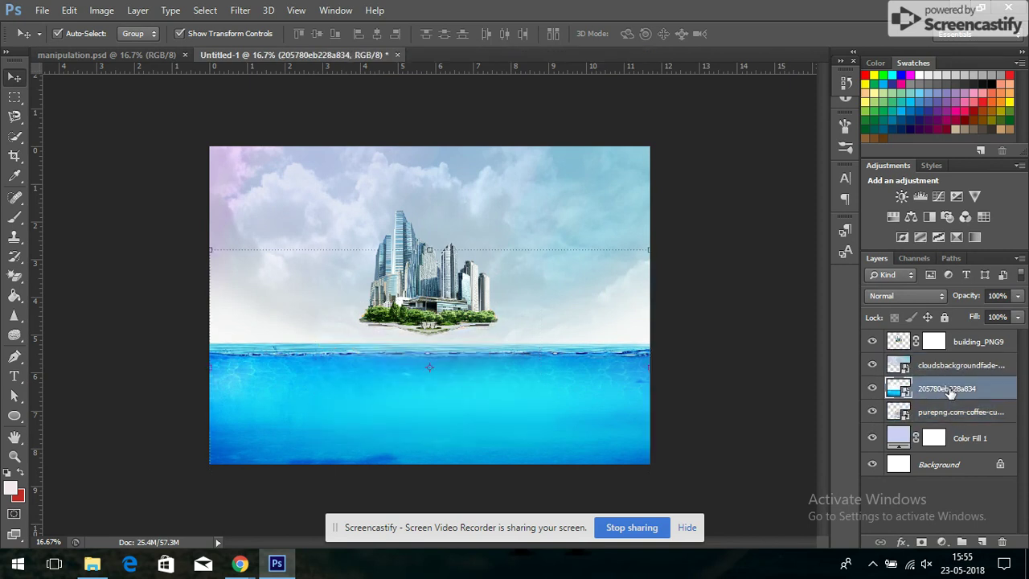
click(1017, 296)
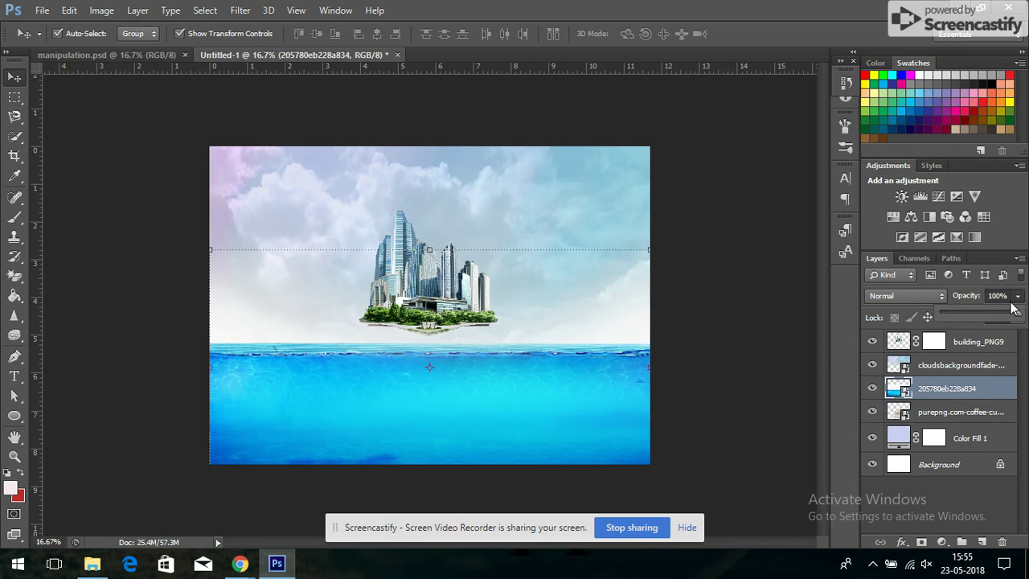
drag(1016, 313, 976, 316)
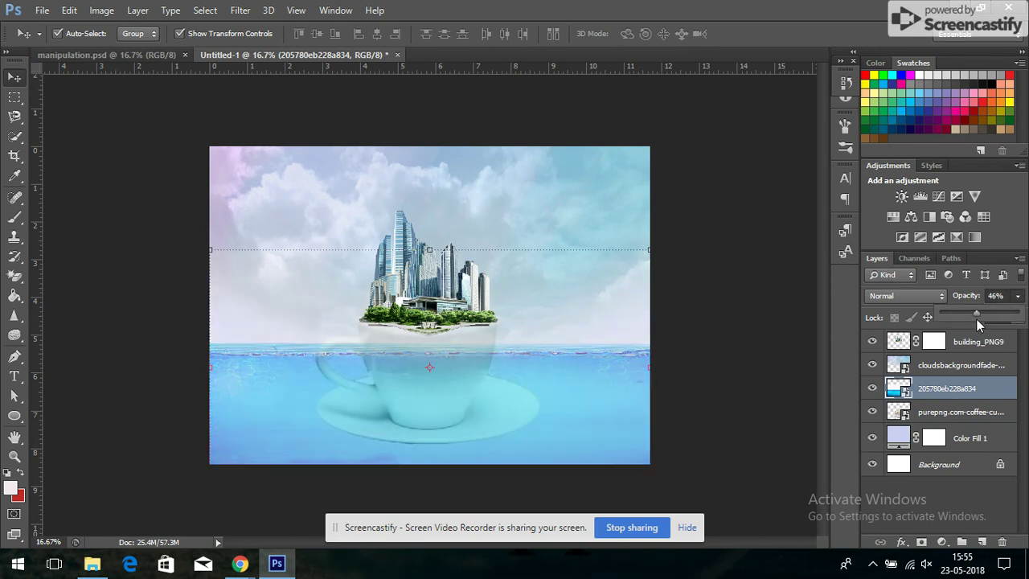
click(958, 412)
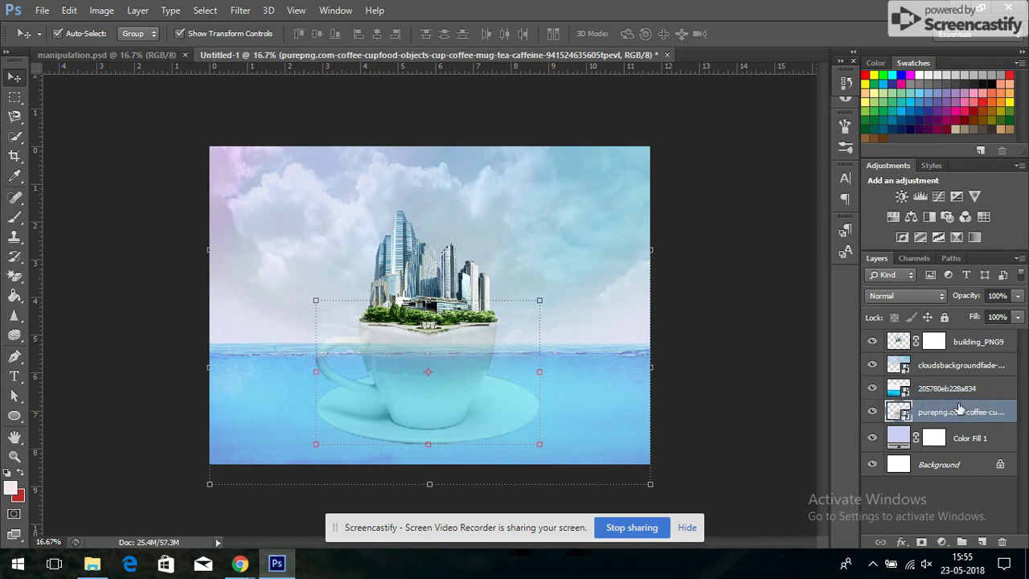
drag(959, 400, 956, 392)
click(955, 411)
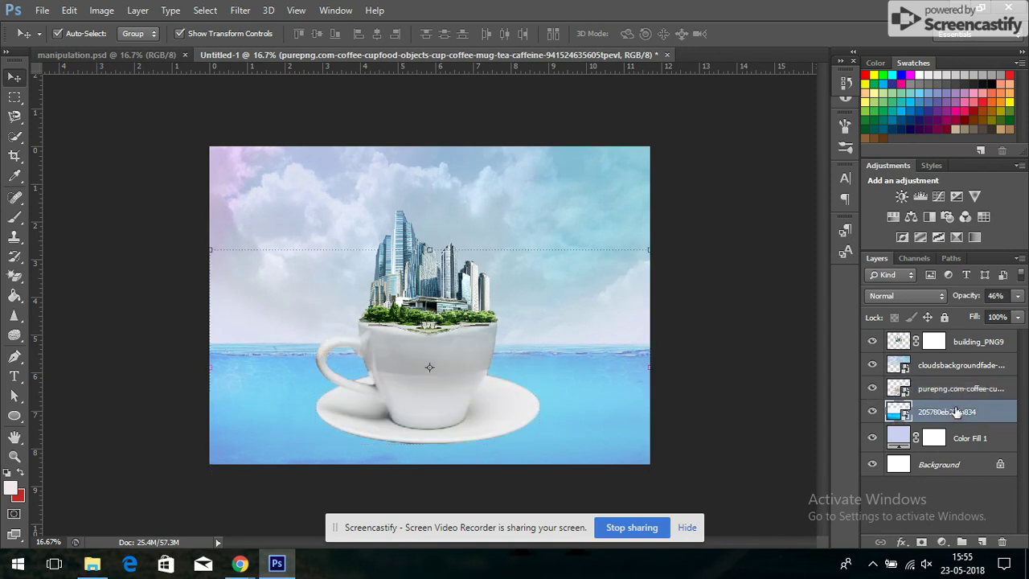
click(1016, 295)
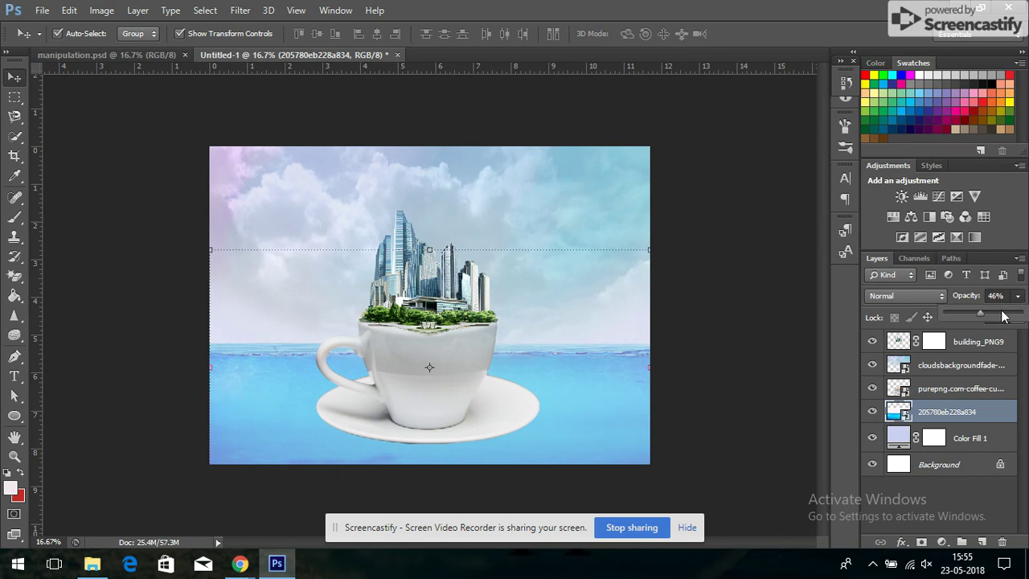
drag(981, 313, 1020, 312)
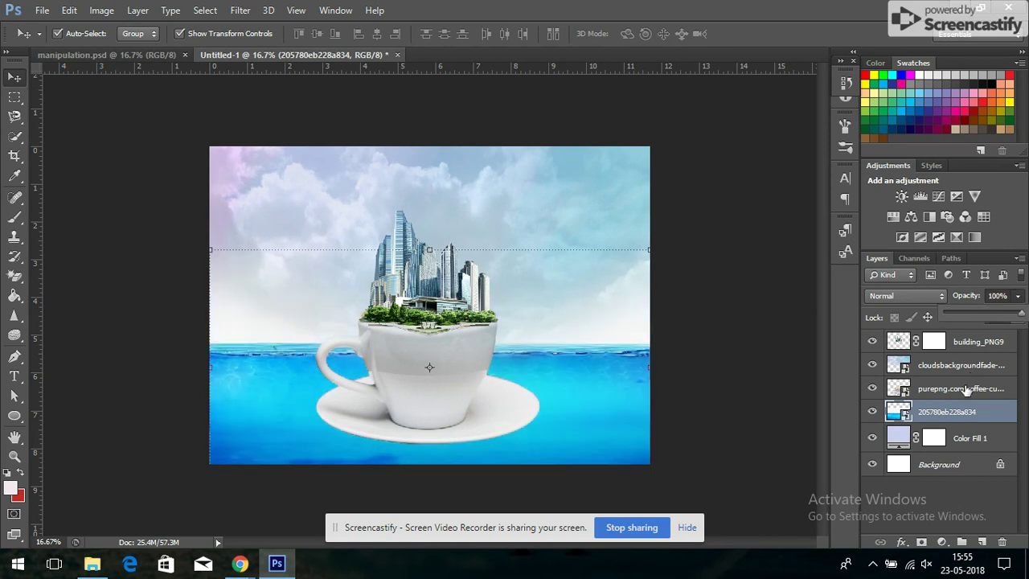
click(965, 392)
Move the coffee cup layer below the water and set its opacity to 100%
click(964, 392)
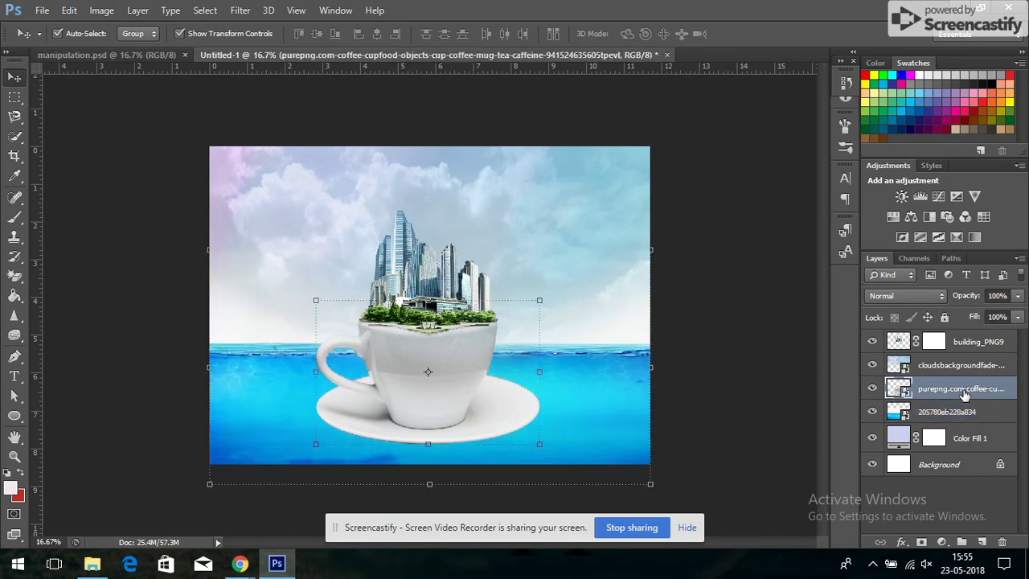
click(1017, 296)
drag(1017, 315, 986, 315)
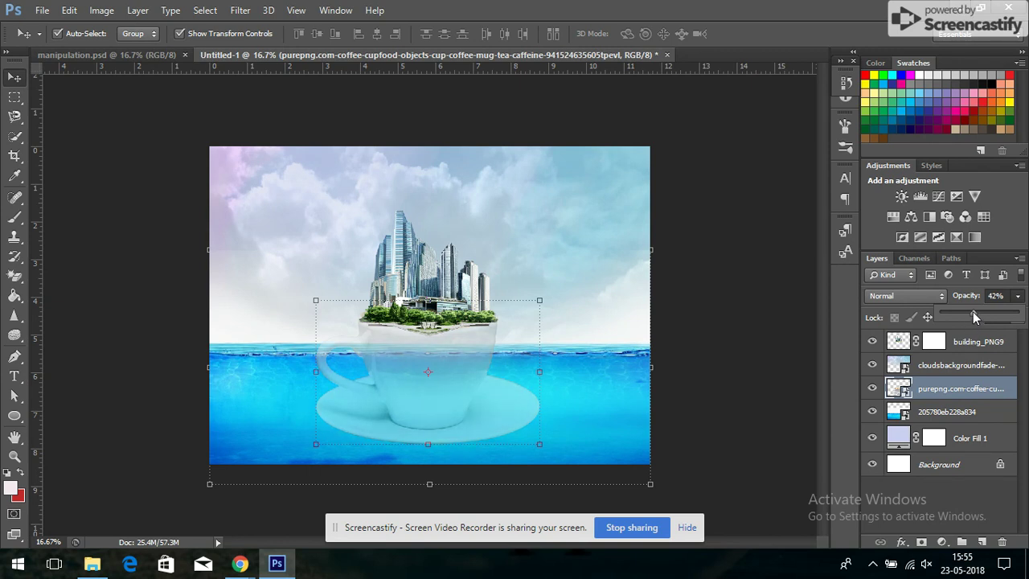
drag(975, 312, 985, 314)
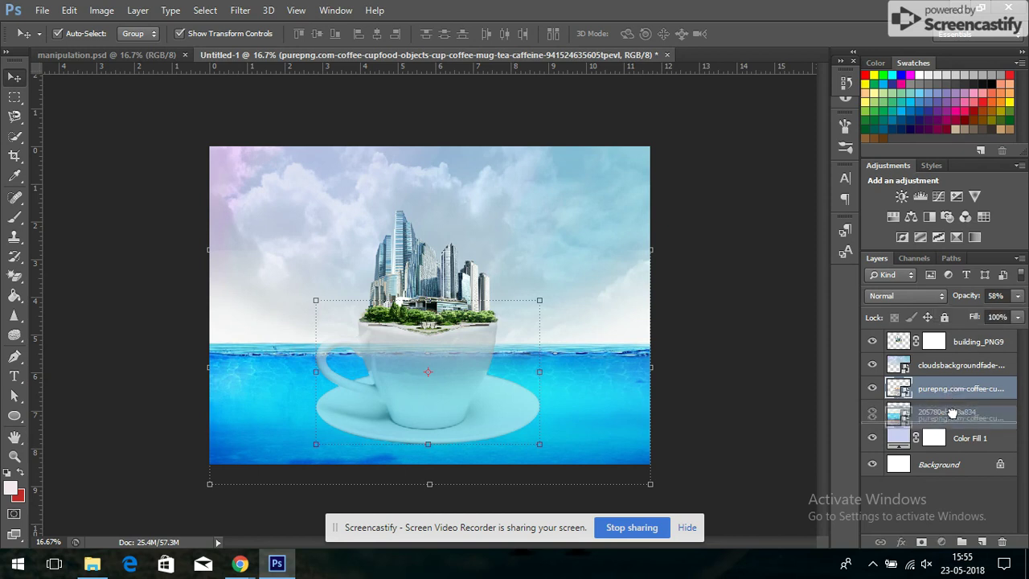
drag(958, 388, 954, 418)
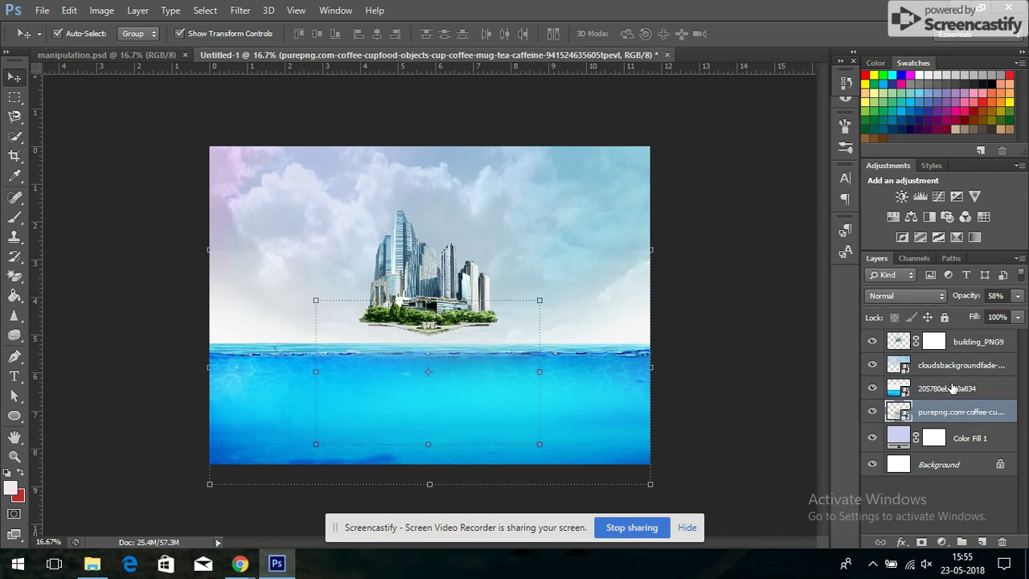
click(953, 389)
click(954, 412)
click(1016, 296)
drag(989, 313, 1017, 313)
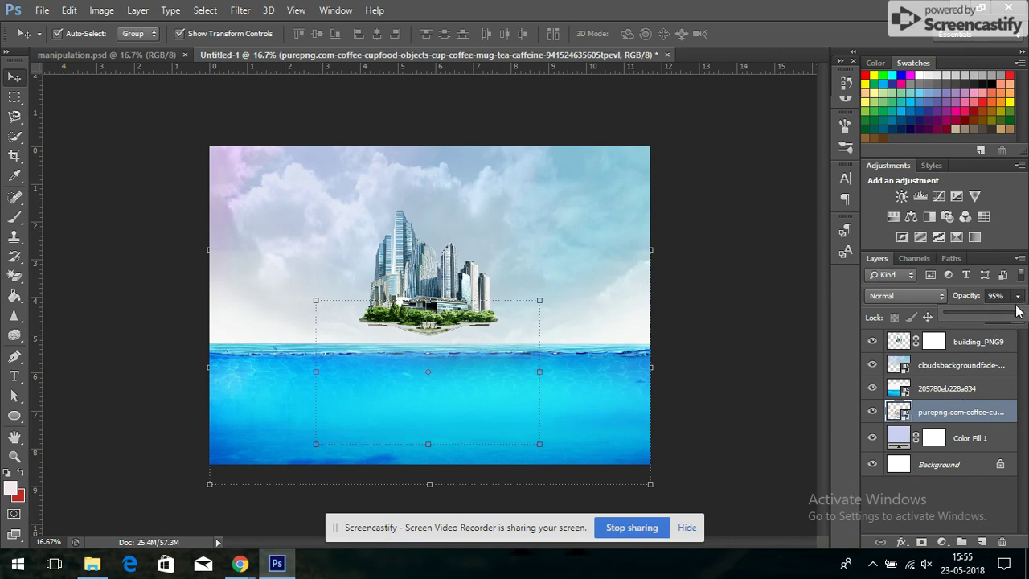
drag(1018, 314, 1025, 319)
Lower the water layer's opacity to about 62%
click(976, 388)
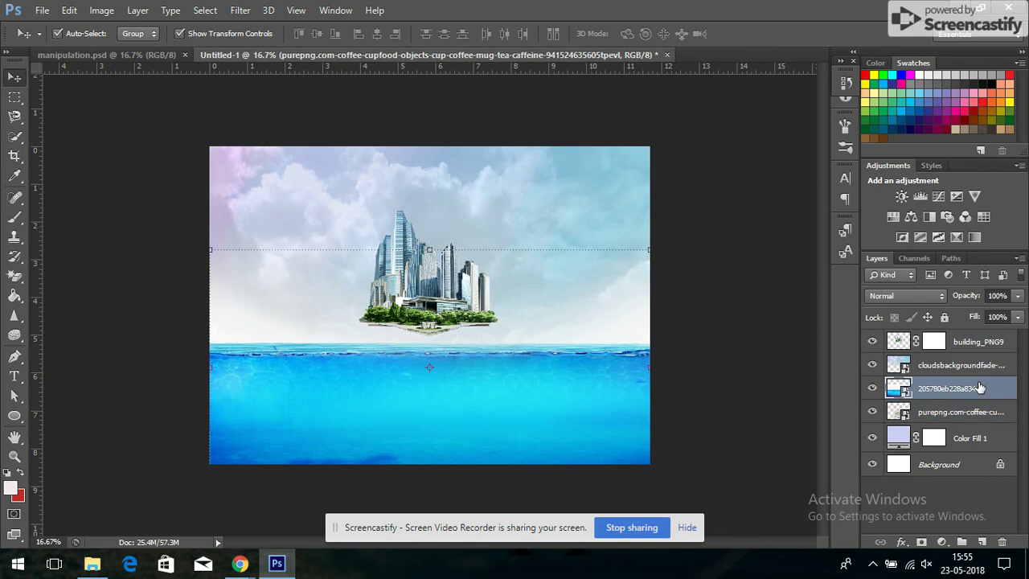
click(1018, 296)
drag(1019, 314, 970, 318)
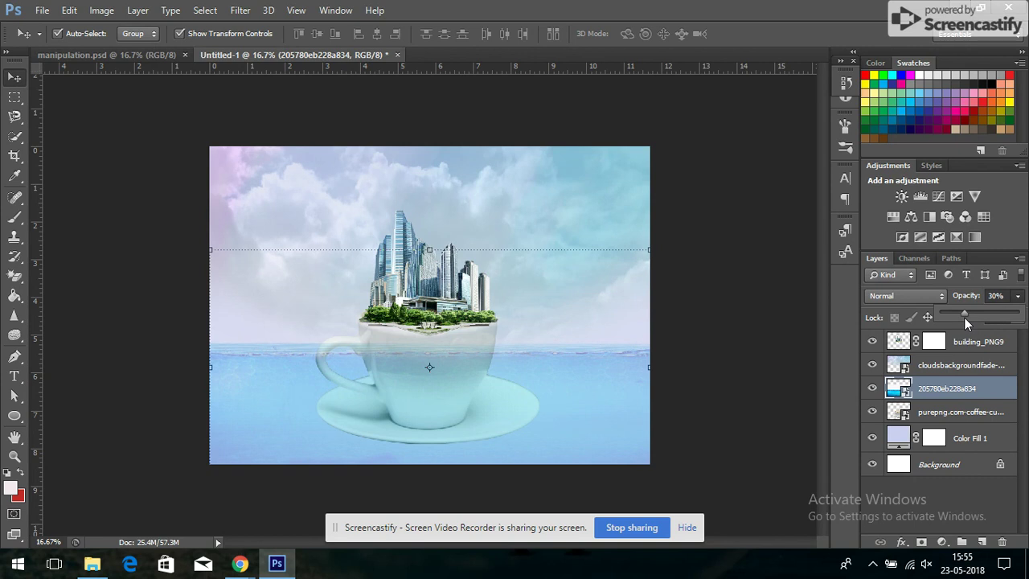
drag(970, 318, 983, 315)
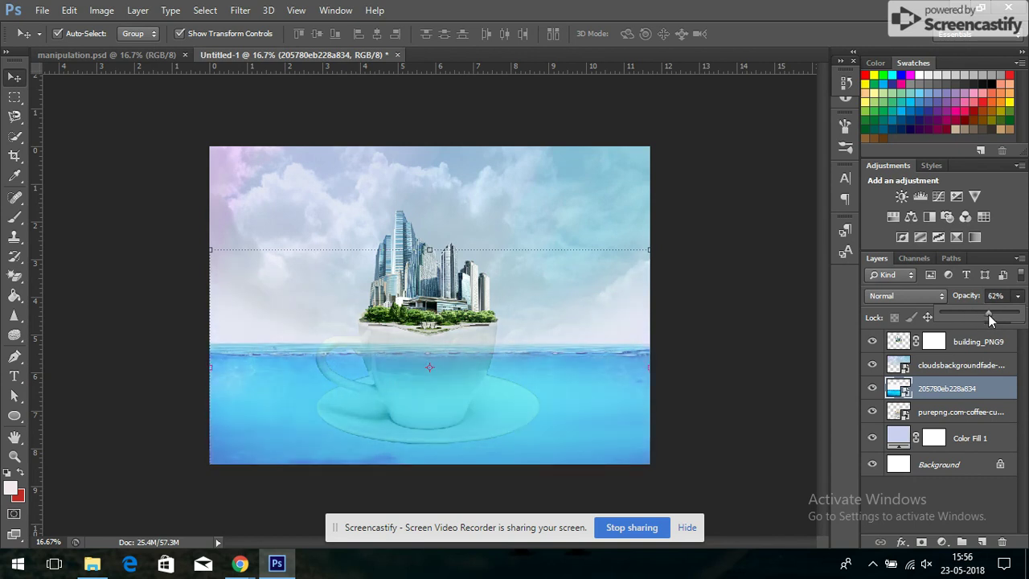
click(500, 299)
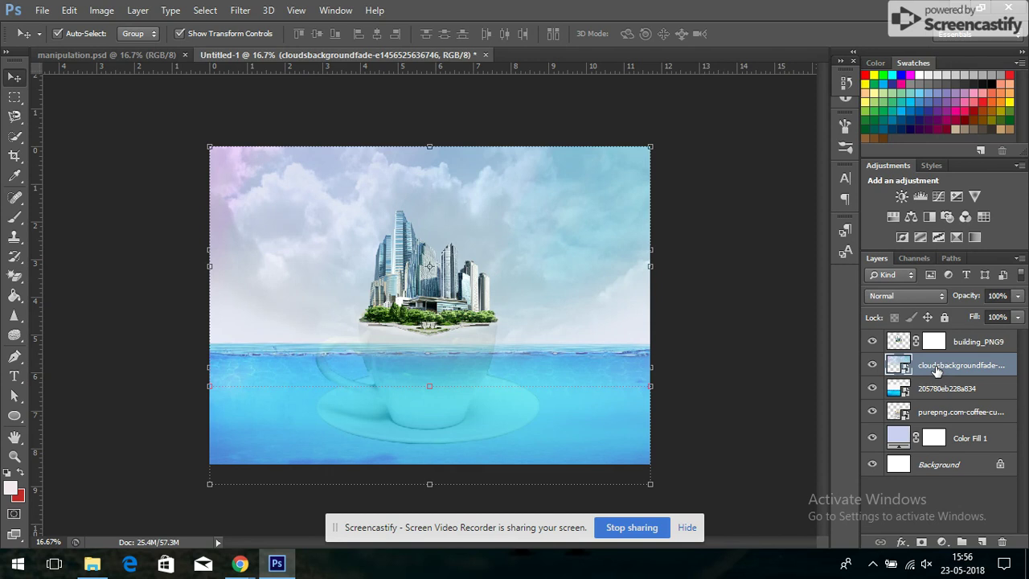
Add a Curves adjustment above the clouds with an S-shaped RGB curve for richer contrast
click(939, 196)
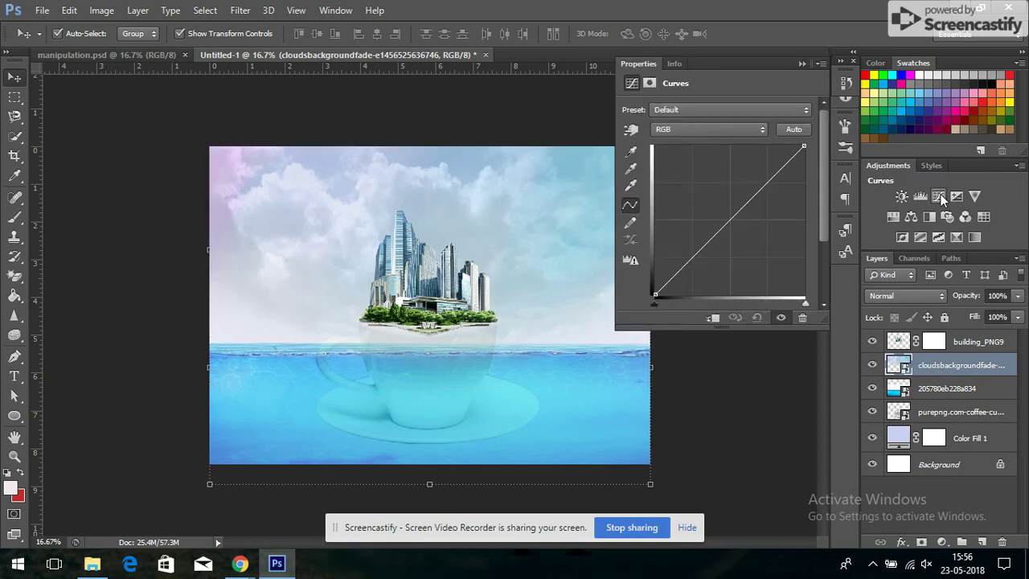
mouse_move(750, 195)
mouse_down()
mouse_move(774, 215)
mouse_move(779, 193)
mouse_up()
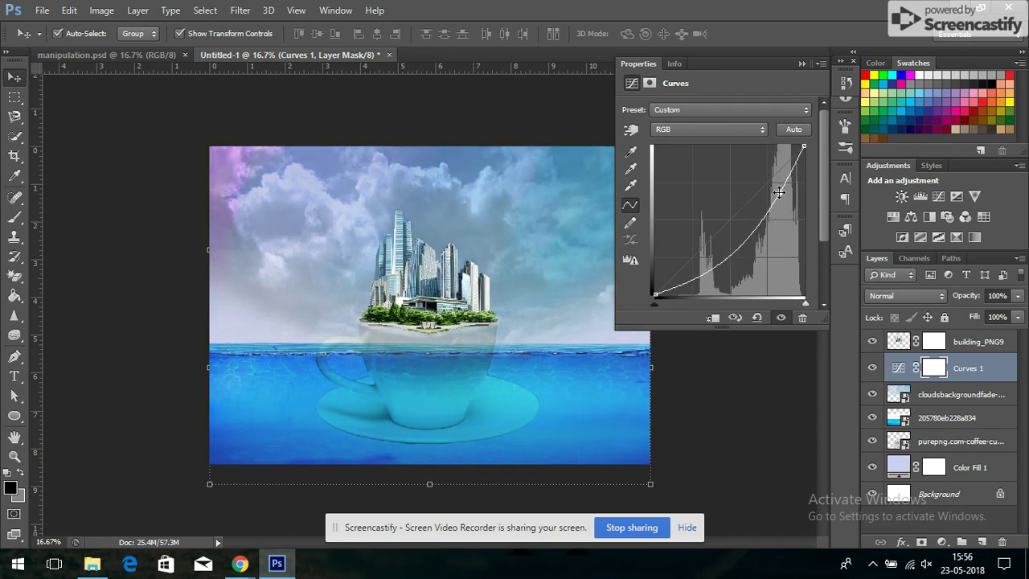
drag(730, 256, 731, 249)
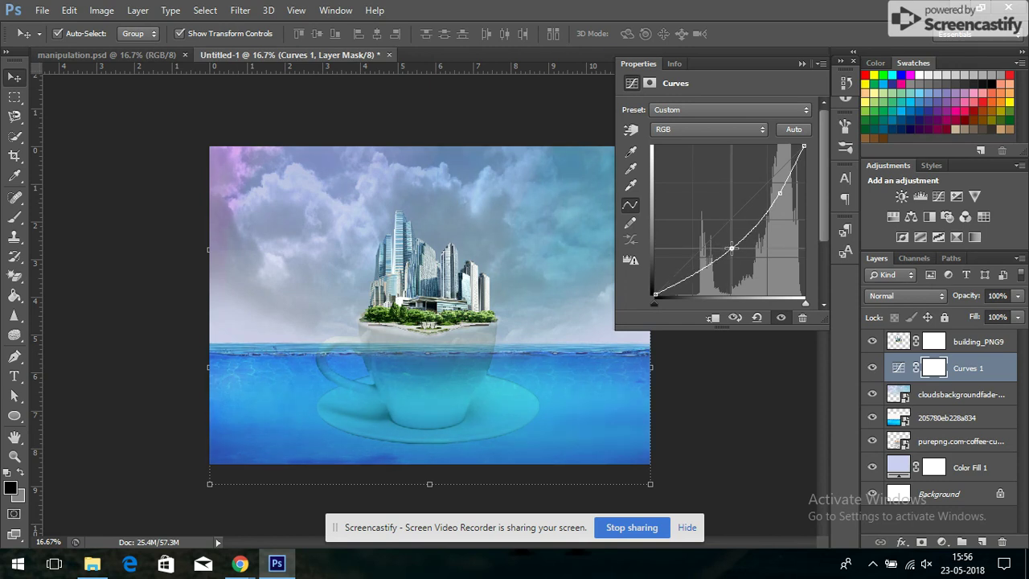
drag(731, 248, 726, 243)
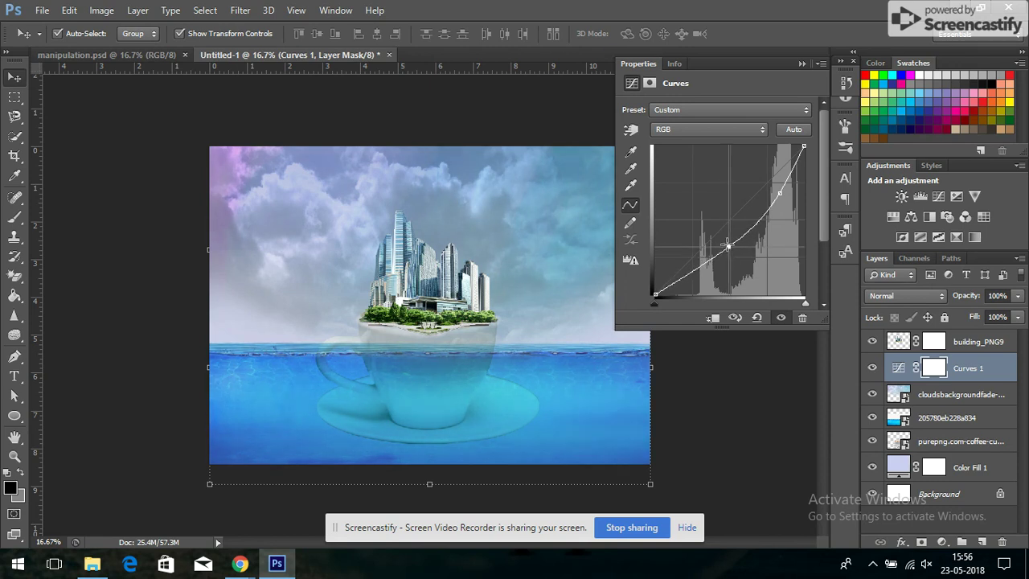
click(802, 65)
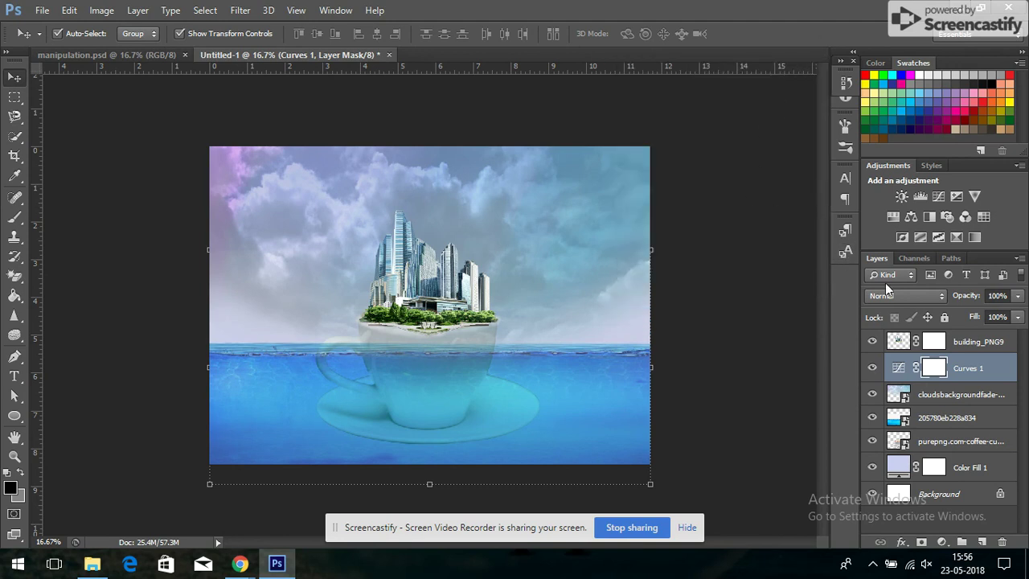
Select the coffee cup layer, then add an Invert adjustment and delete it again
click(945, 444)
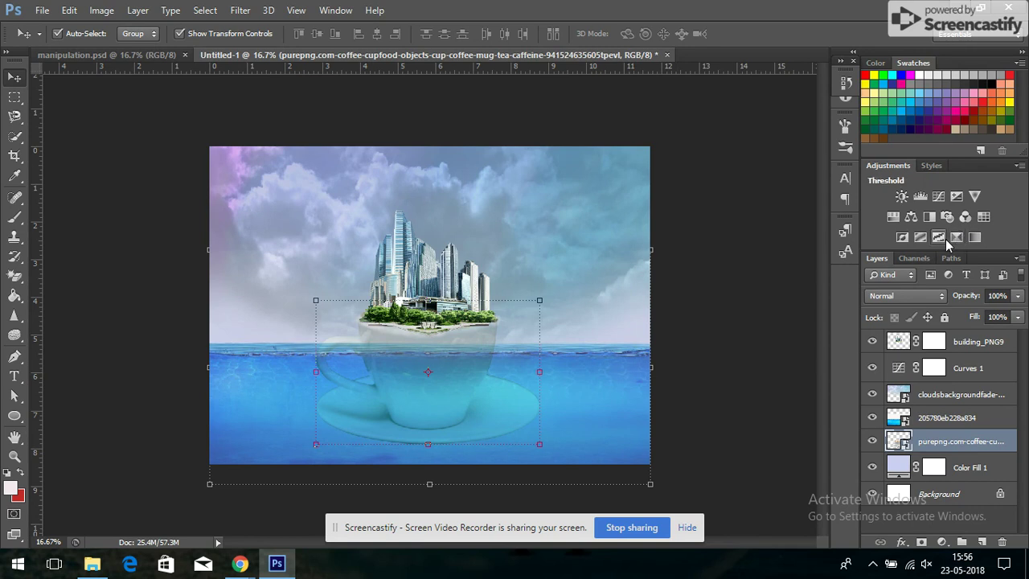
click(903, 237)
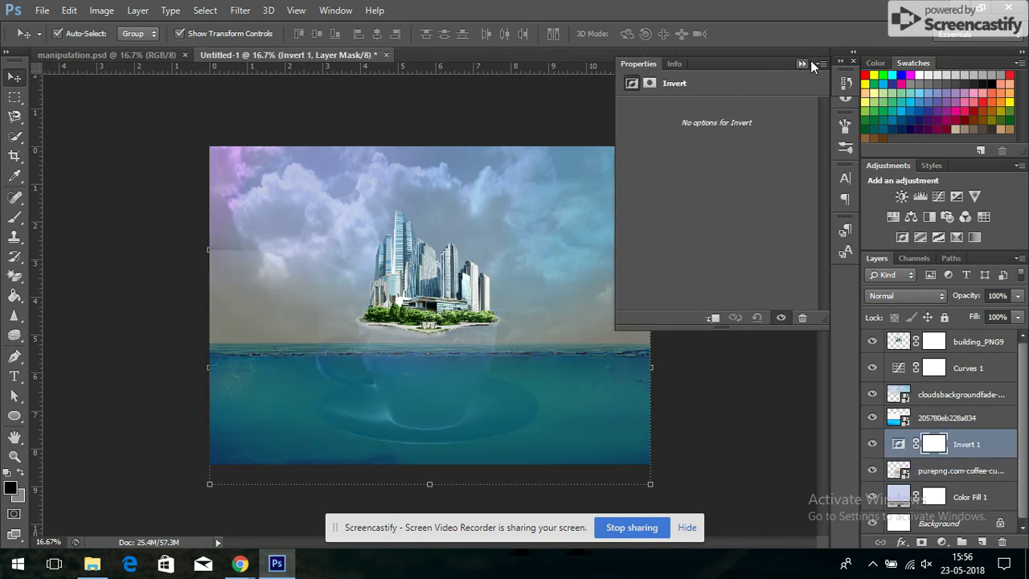
click(802, 318)
key(Return)
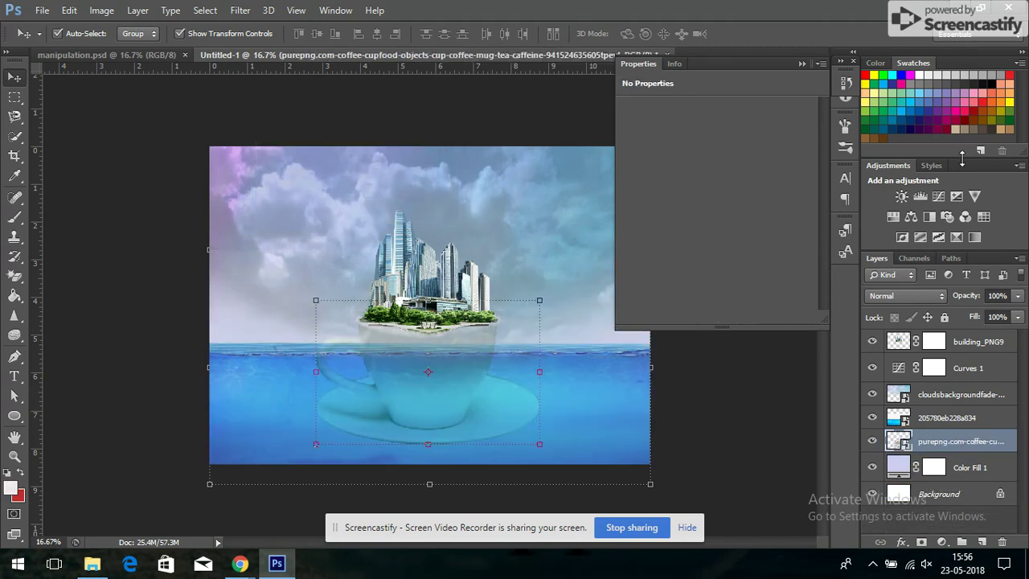
Add a Brightness/Contrast adjustment above the cup with Contrast 27 and Brightness -53
click(901, 196)
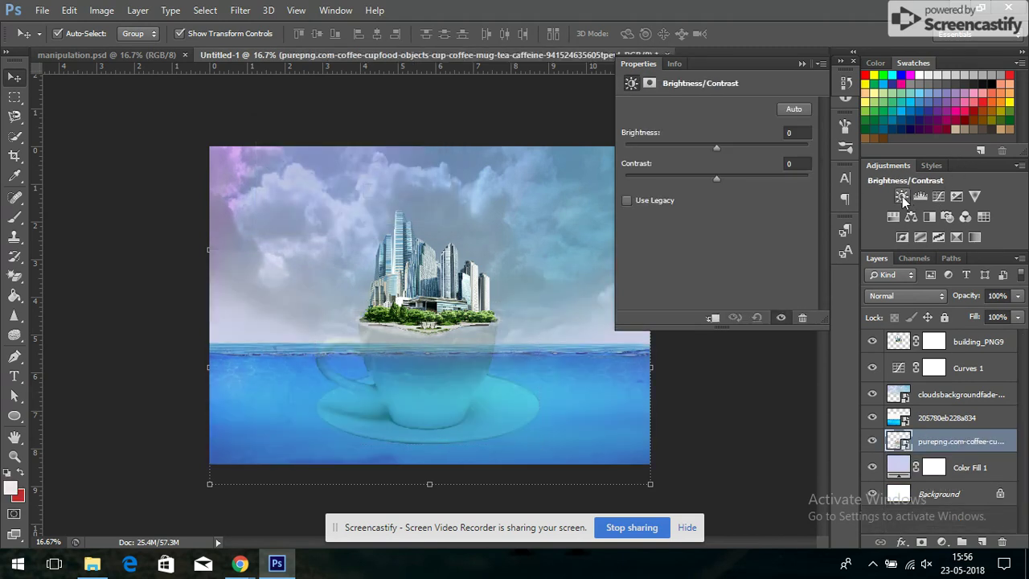
drag(716, 178, 741, 183)
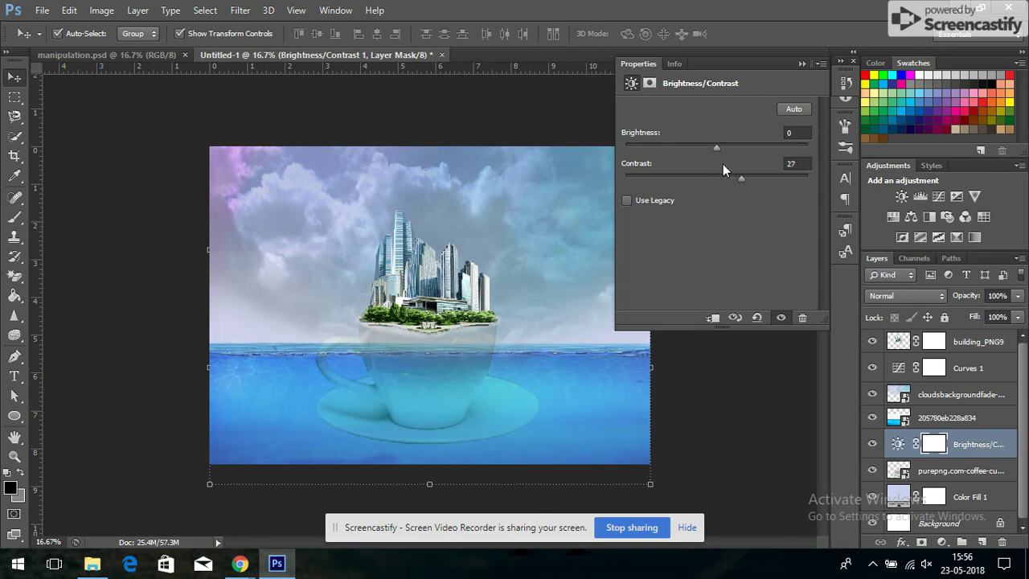
drag(716, 149, 684, 151)
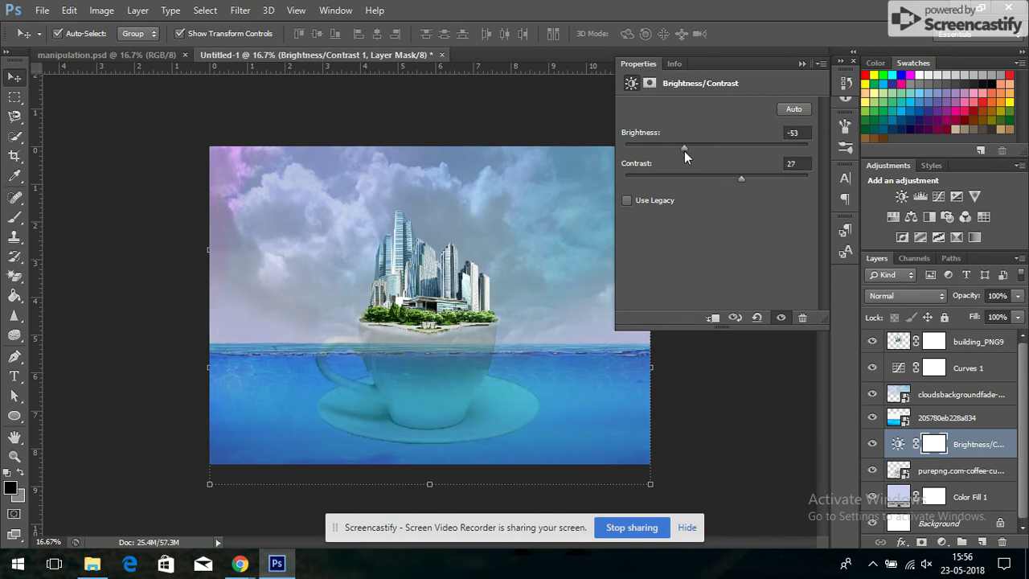
click(802, 63)
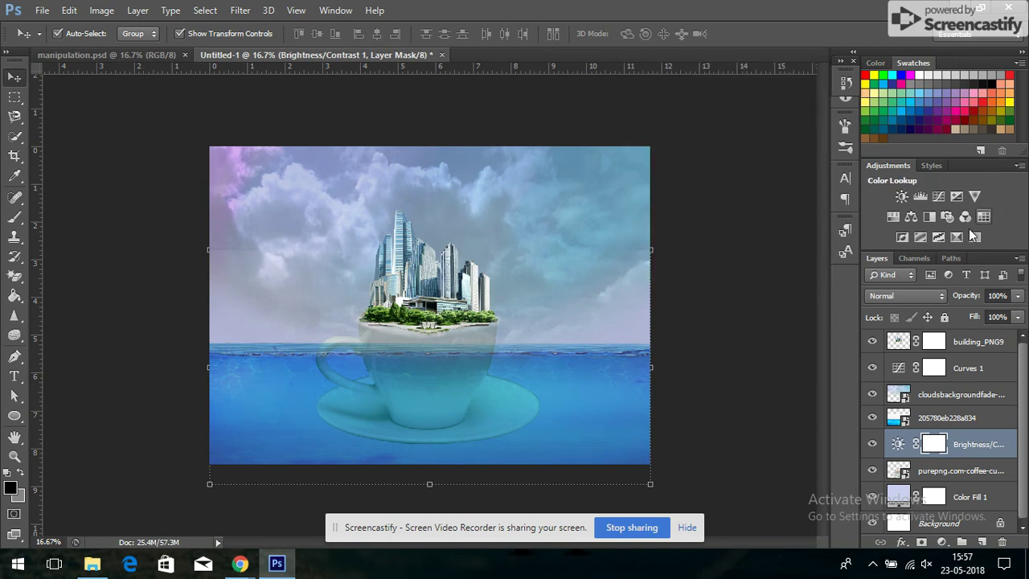
Add a Vibrance adjustment above the water layer at Saturation +35 and Vibrance +12
double_click(955, 394)
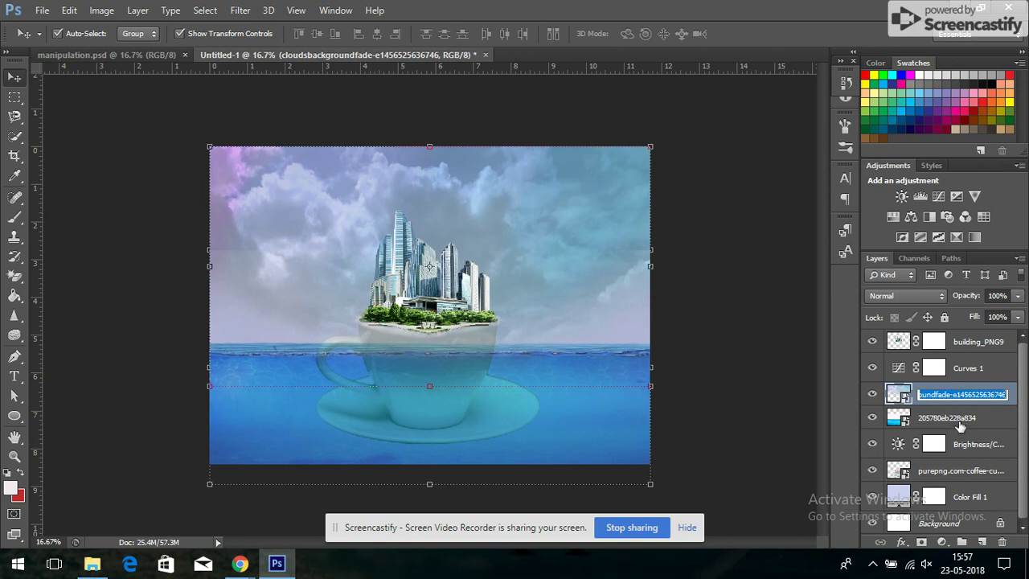
click(960, 424)
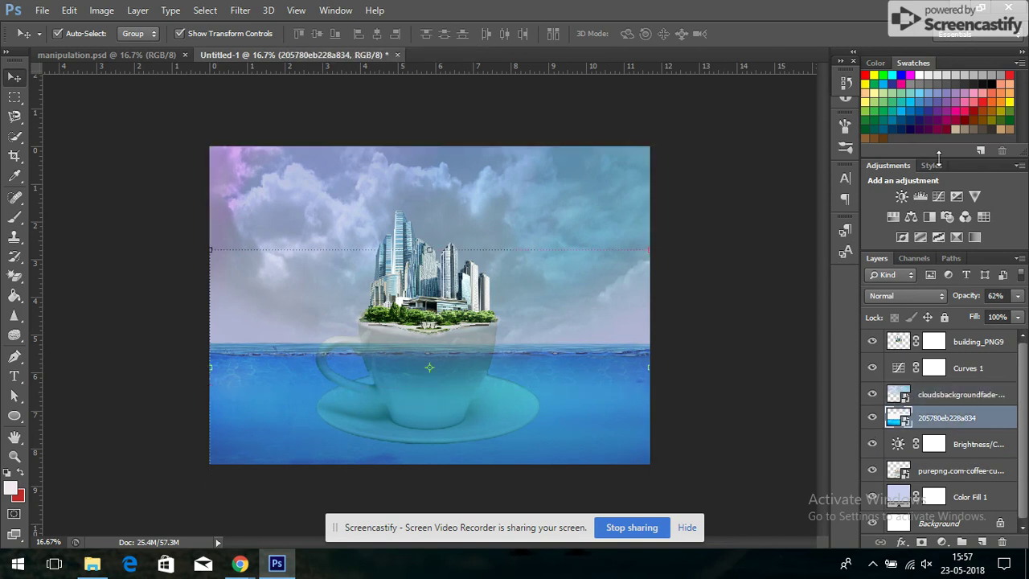
click(974, 197)
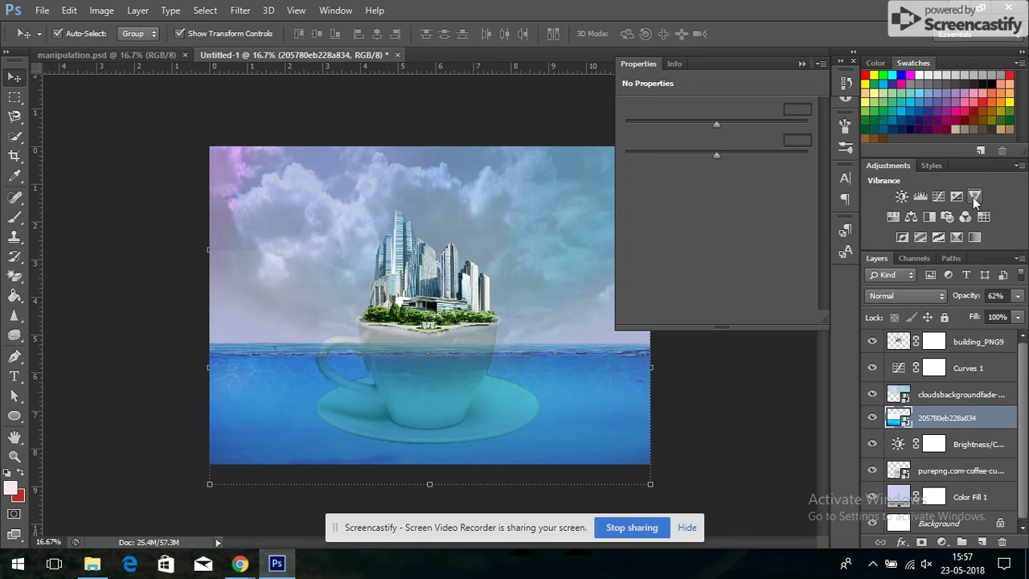
drag(715, 156, 748, 162)
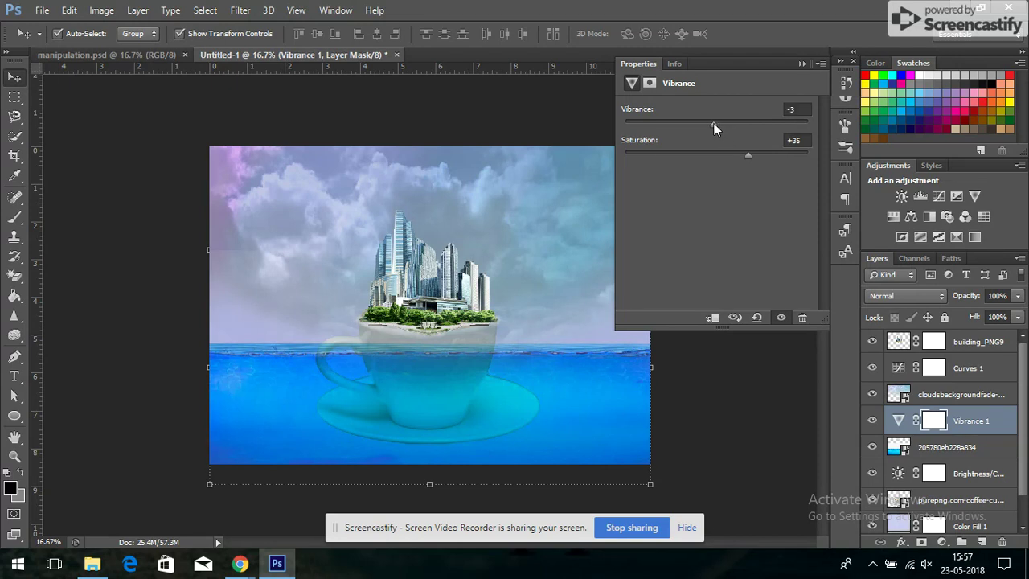
drag(687, 123, 728, 133)
click(802, 62)
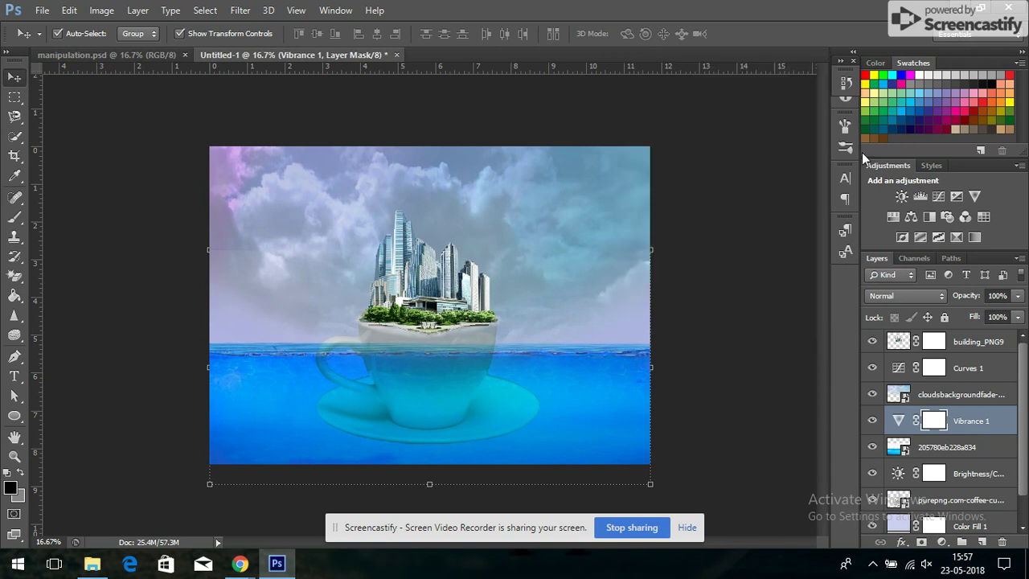
Reopen Curves 1 and lift the RGB curve's midtones and highlights to brighten the scene
click(958, 367)
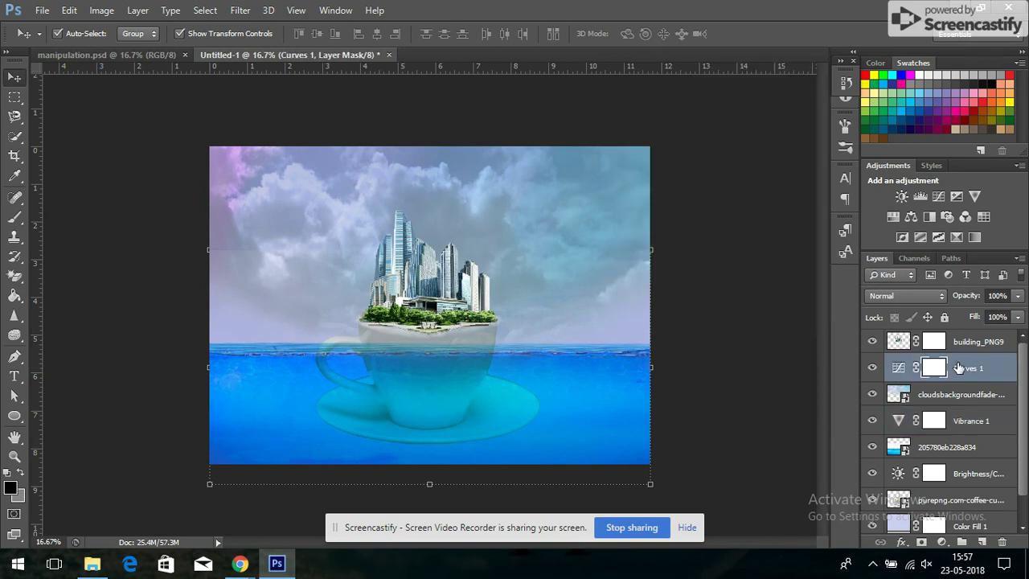
double_click(898, 367)
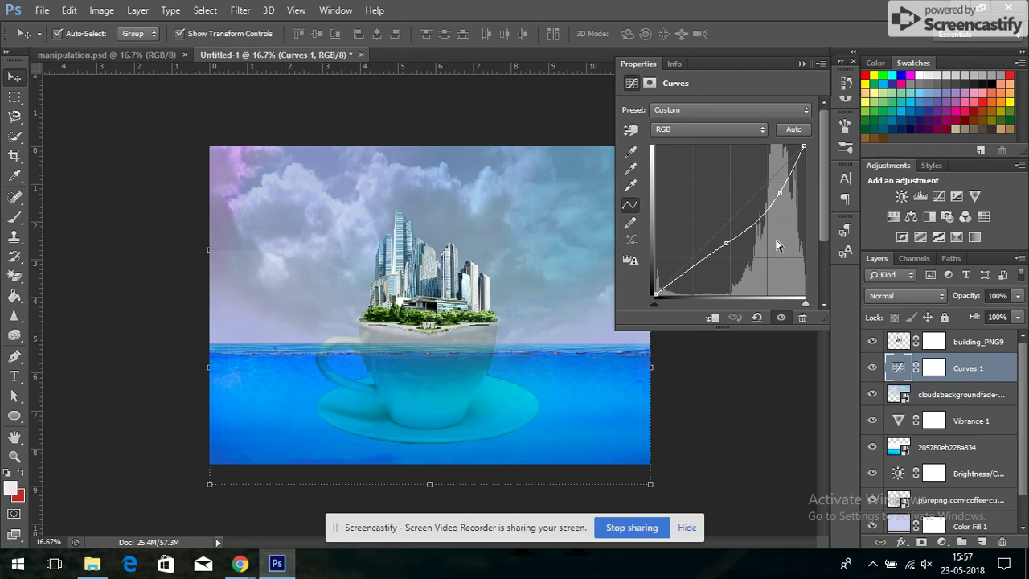
mouse_move(780, 193)
mouse_down()
mouse_move(789, 201)
mouse_move(757, 186)
mouse_move(784, 199)
mouse_move(794, 177)
mouse_up()
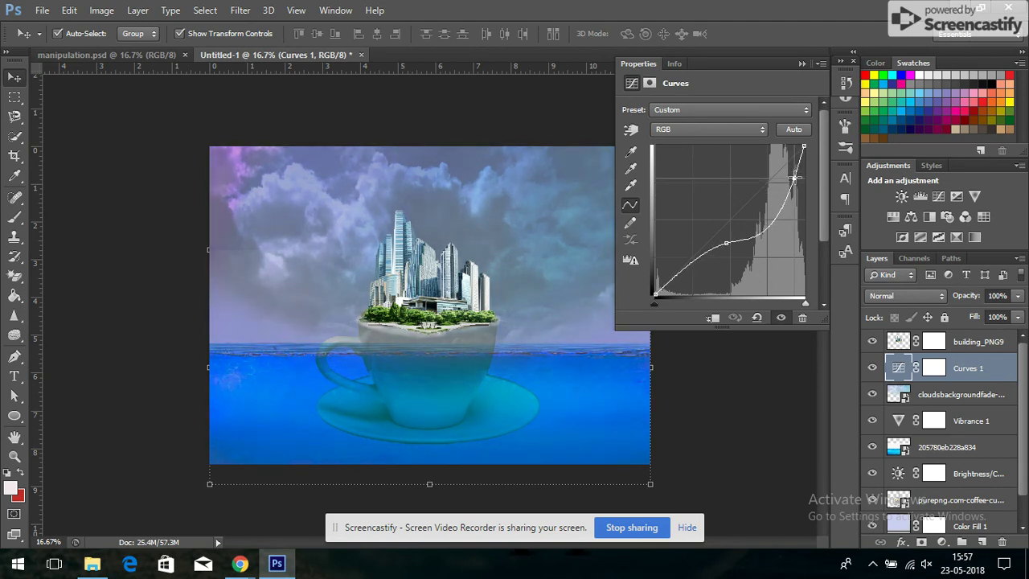
drag(794, 179, 798, 166)
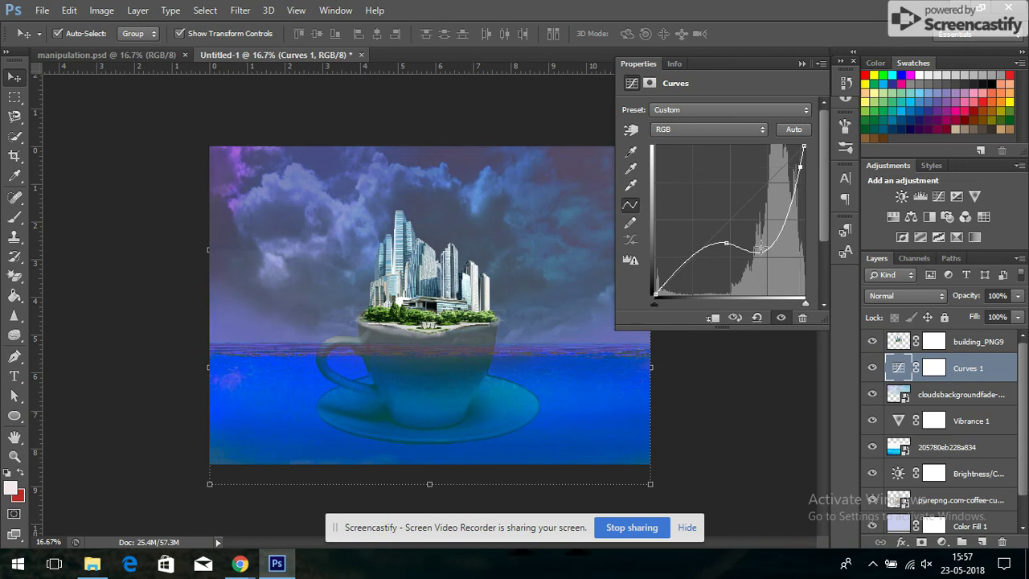
drag(763, 249, 757, 227)
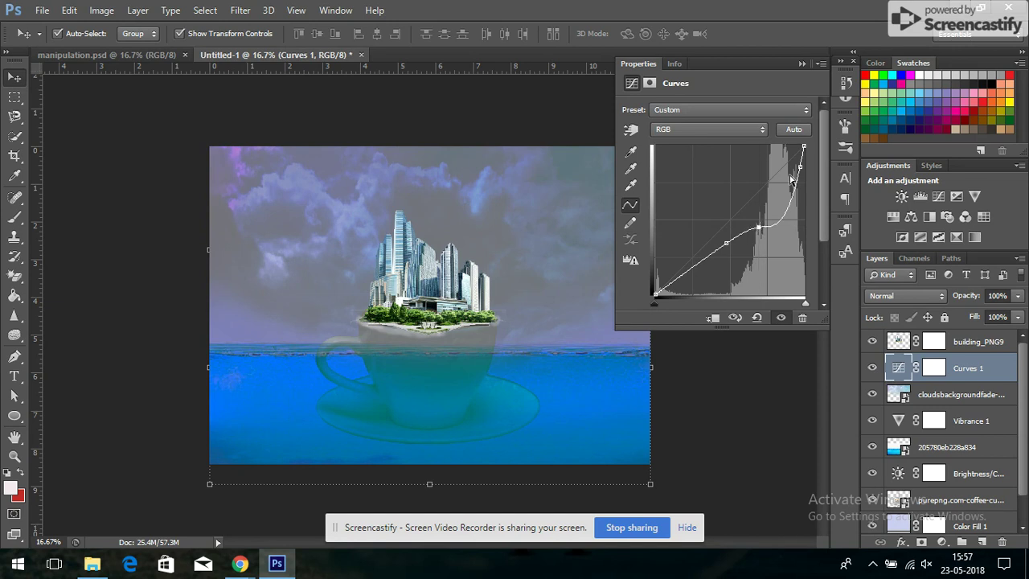
drag(798, 168, 794, 169)
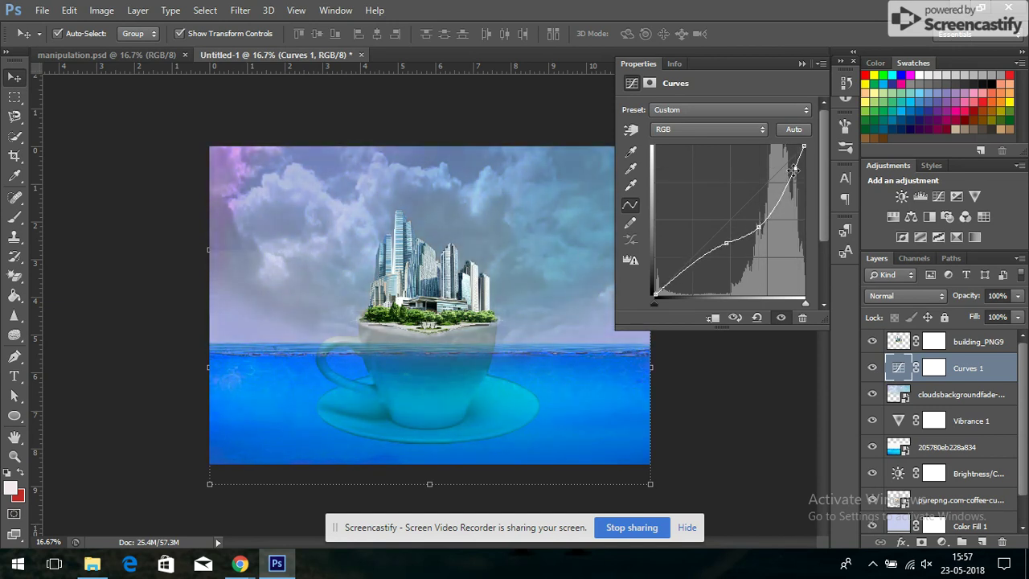
click(800, 65)
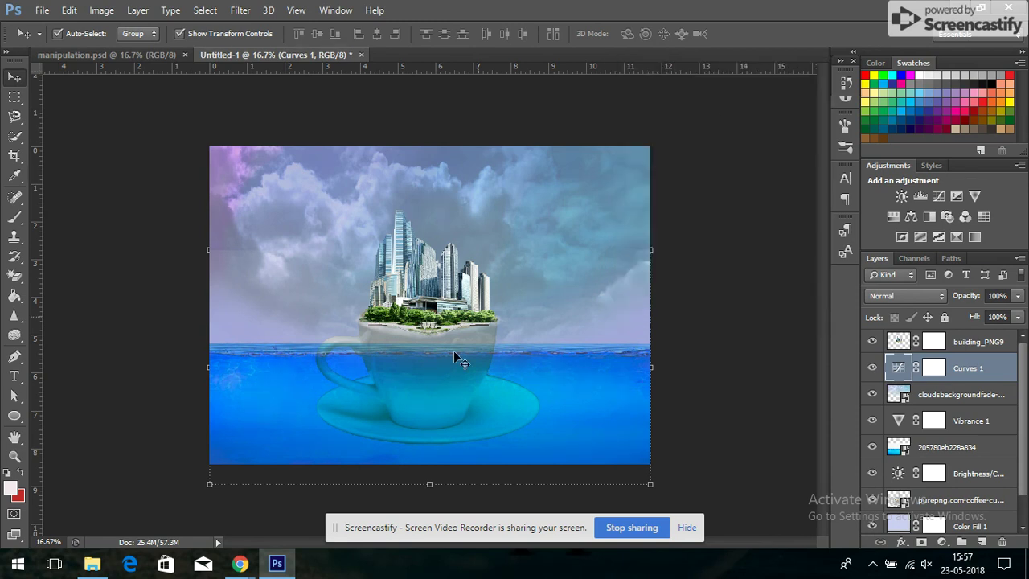
Free-transform the sea image back to 100% height and commit
click(401, 441)
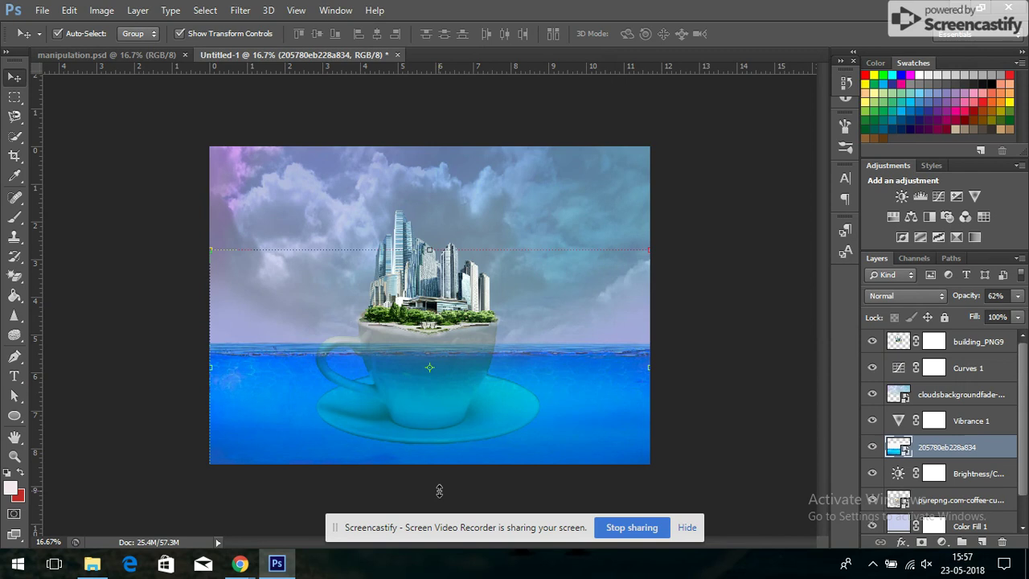
key(ctrl+t)
drag(429, 484, 429, 466)
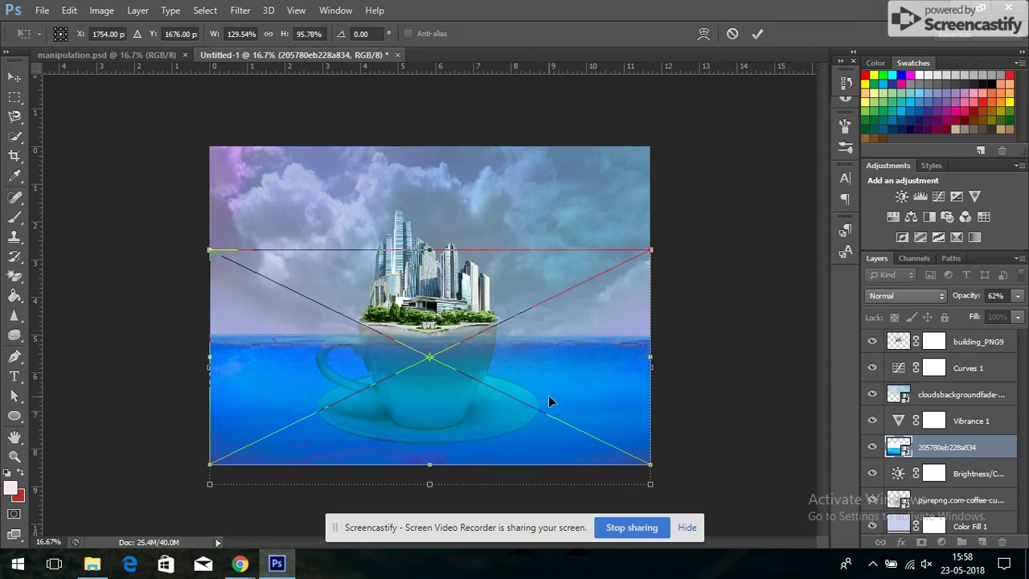
click(758, 34)
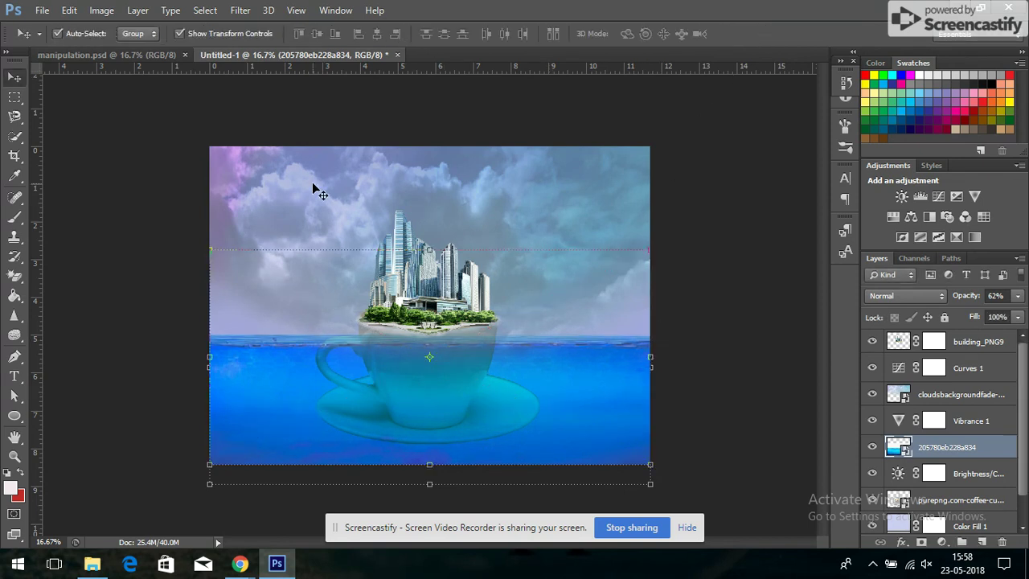
click(96, 152)
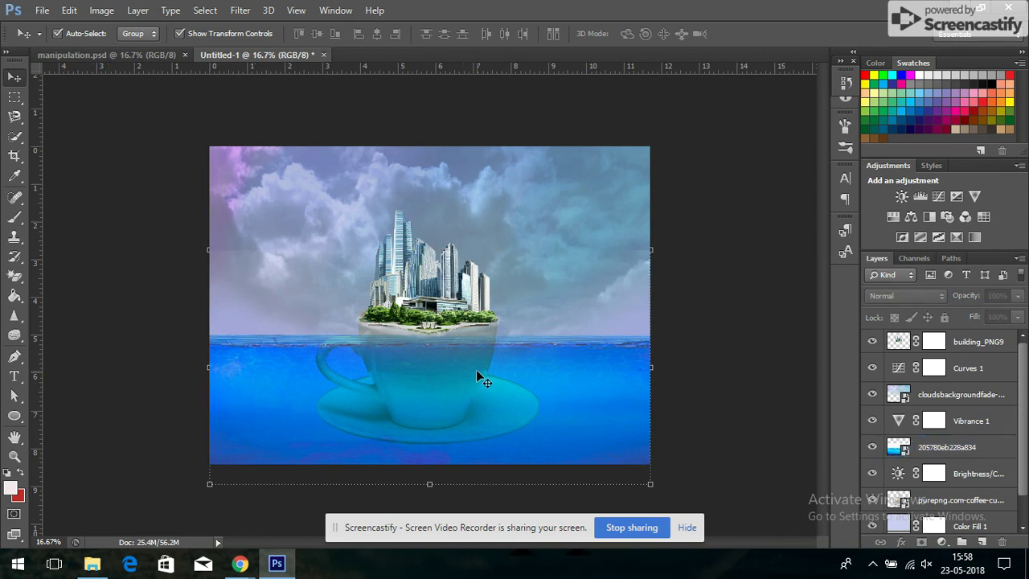
Nudge the sea image slightly lower with Shift+Down, then select the clouds layer
click(628, 390)
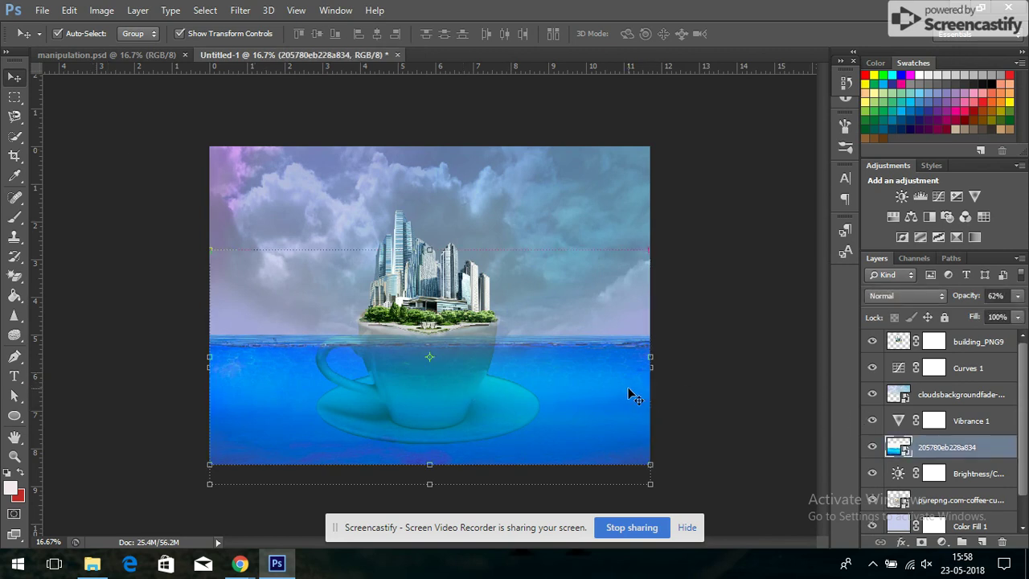
key(shift+Down)
key(shift+Down)
key(shift+Down)
key(shift+Down)
key(shift+Down)
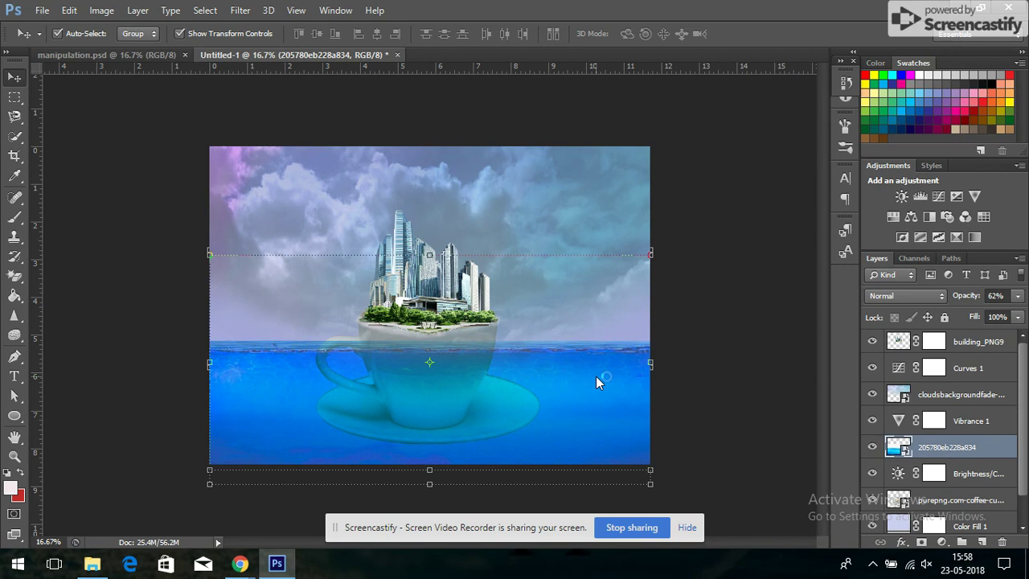
click(676, 346)
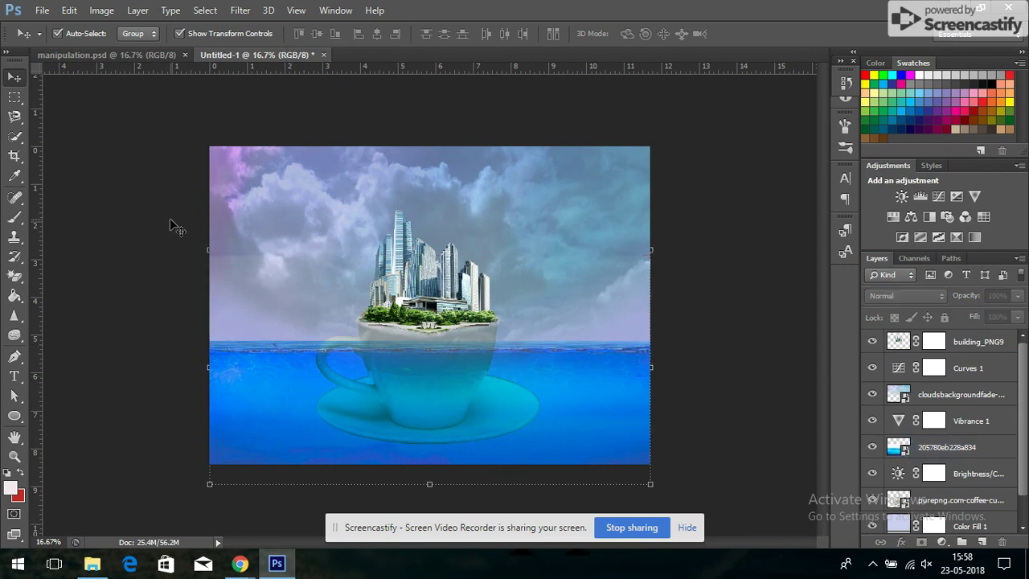
click(302, 233)
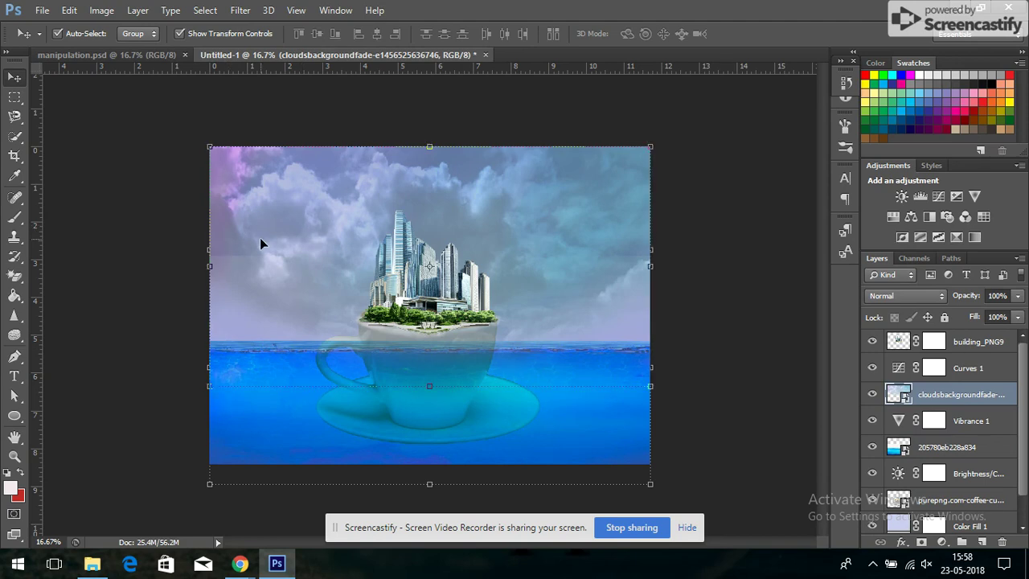
Place the birds image, shrinking it and positioning it above the skyline
click(41, 10)
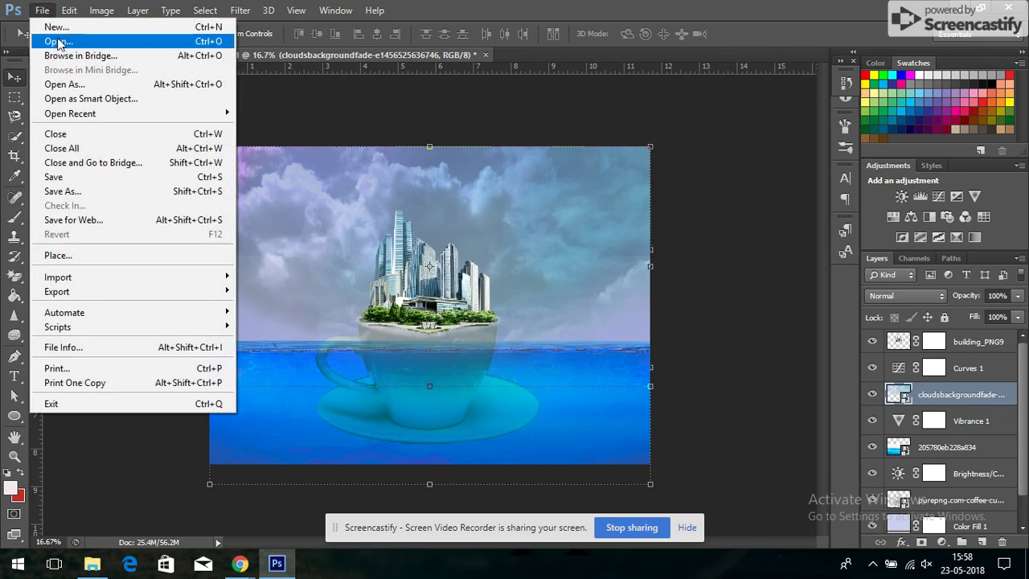
click(73, 257)
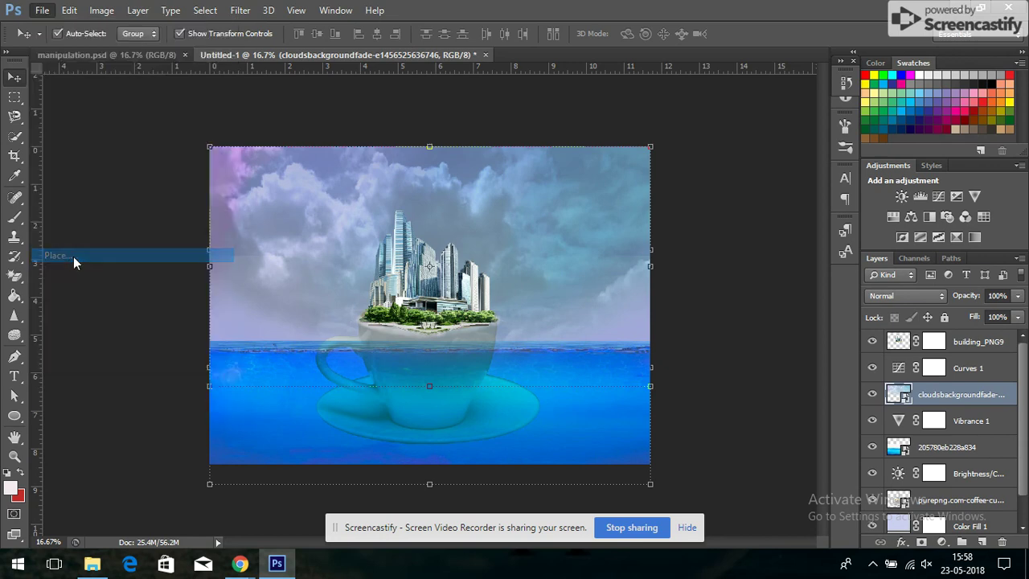
double_click(780, 414)
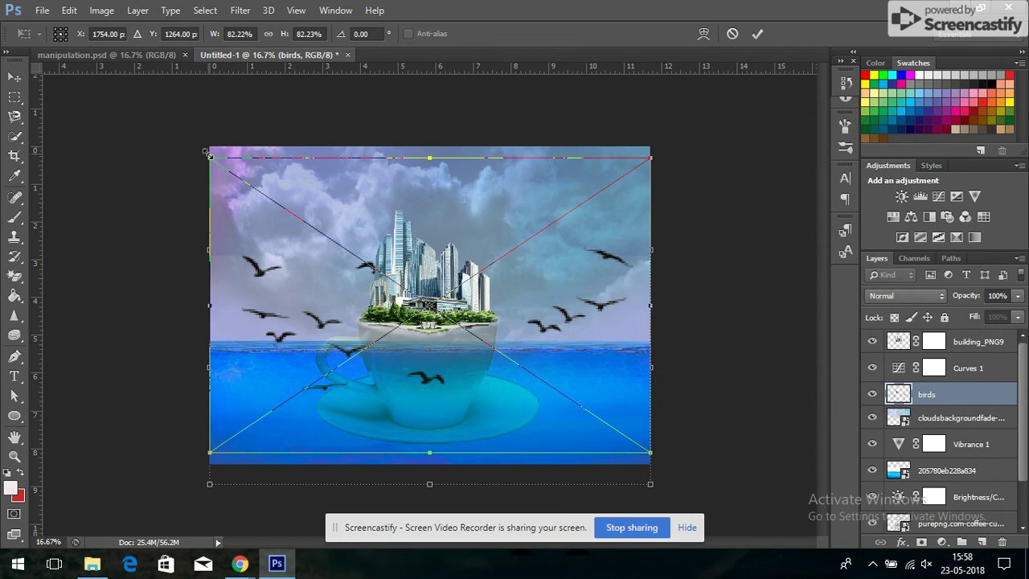
drag(206, 151, 366, 257)
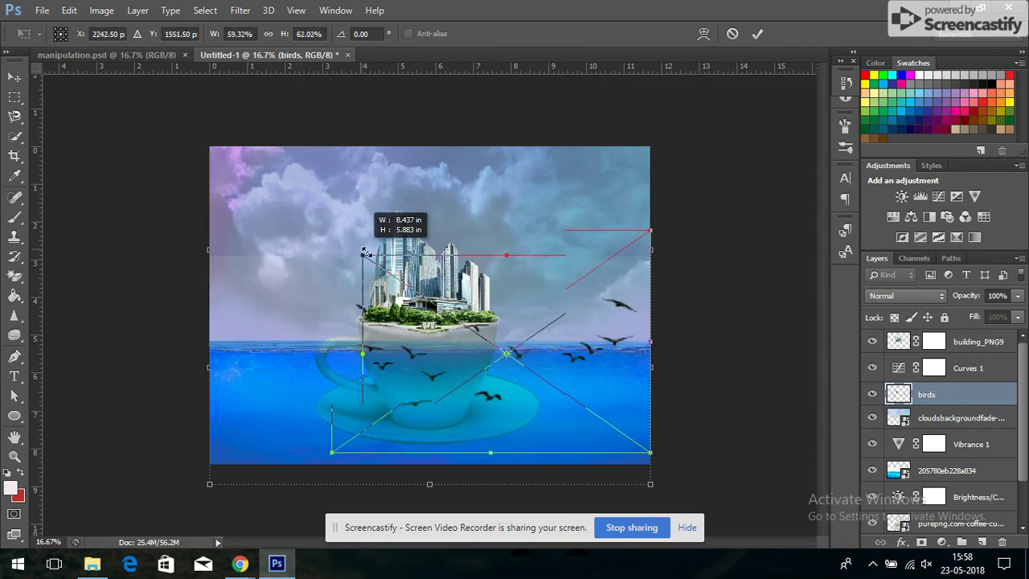
drag(366, 258, 364, 275)
mouse_move(528, 315)
mouse_down()
mouse_move(476, 239)
mouse_move(433, 143)
mouse_move(442, 147)
mouse_up()
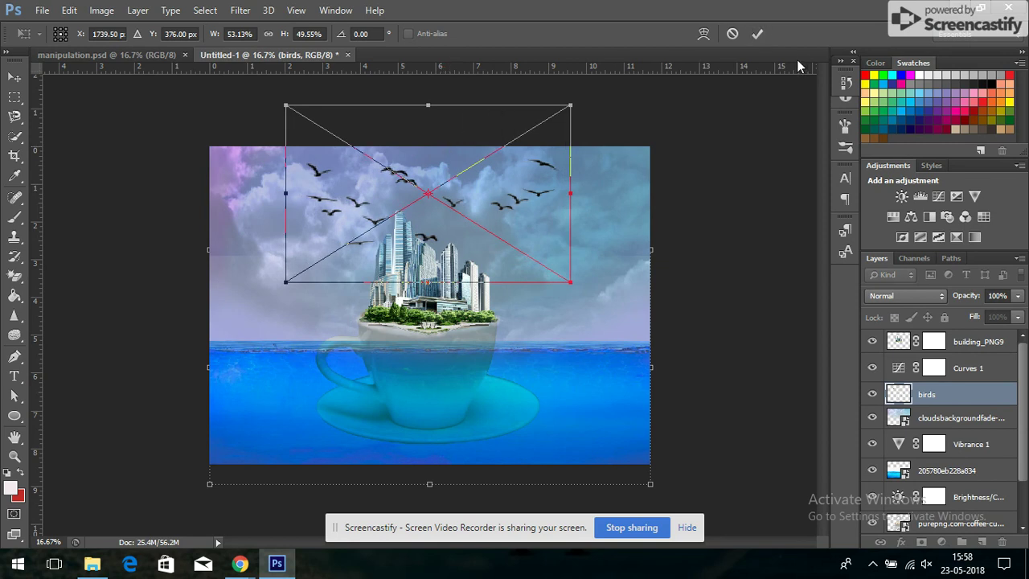
click(755, 34)
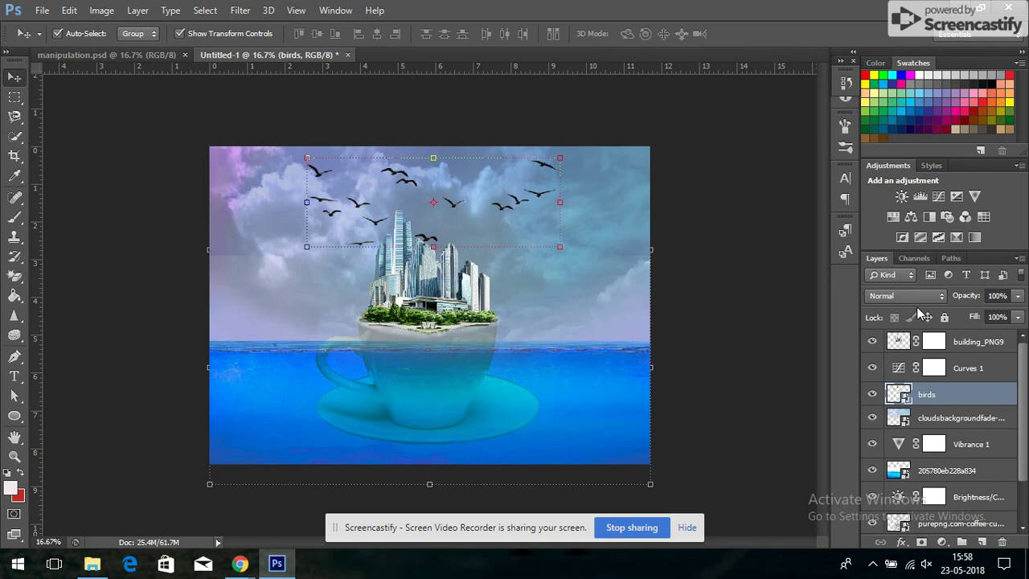
Widen the birds layer slightly to about 55% × 50%
key(ctrl+t)
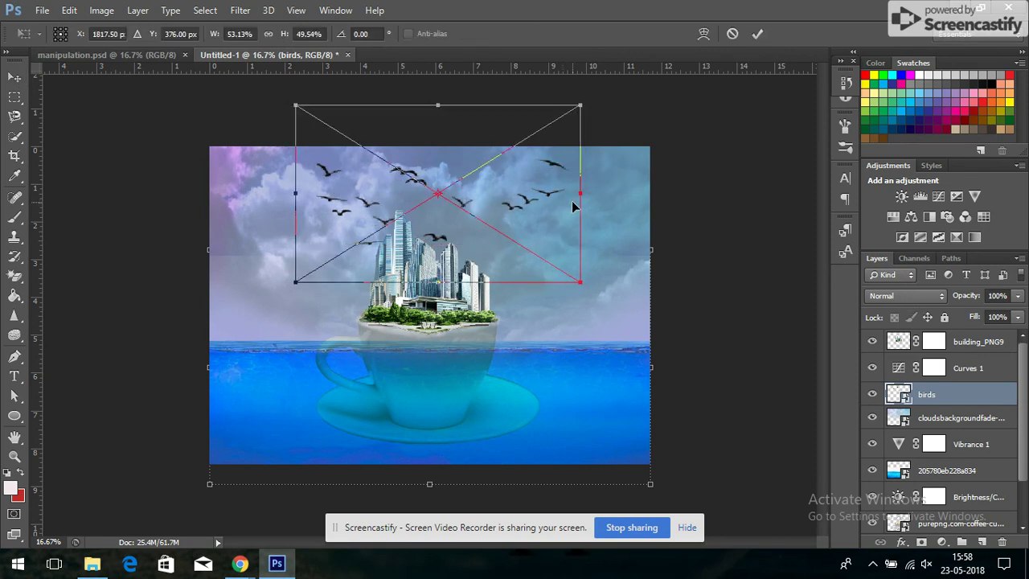
drag(580, 194, 589, 195)
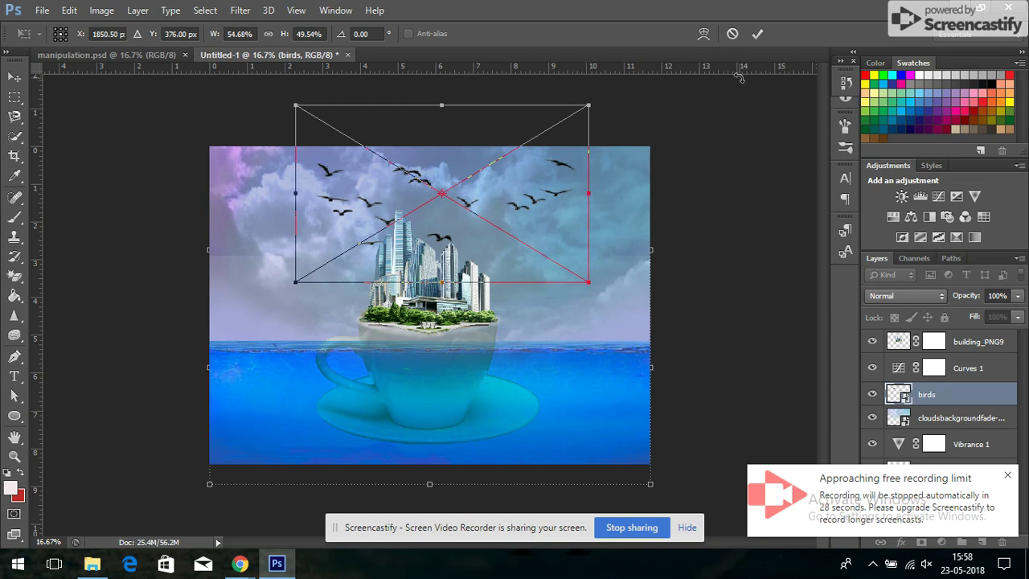
click(757, 33)
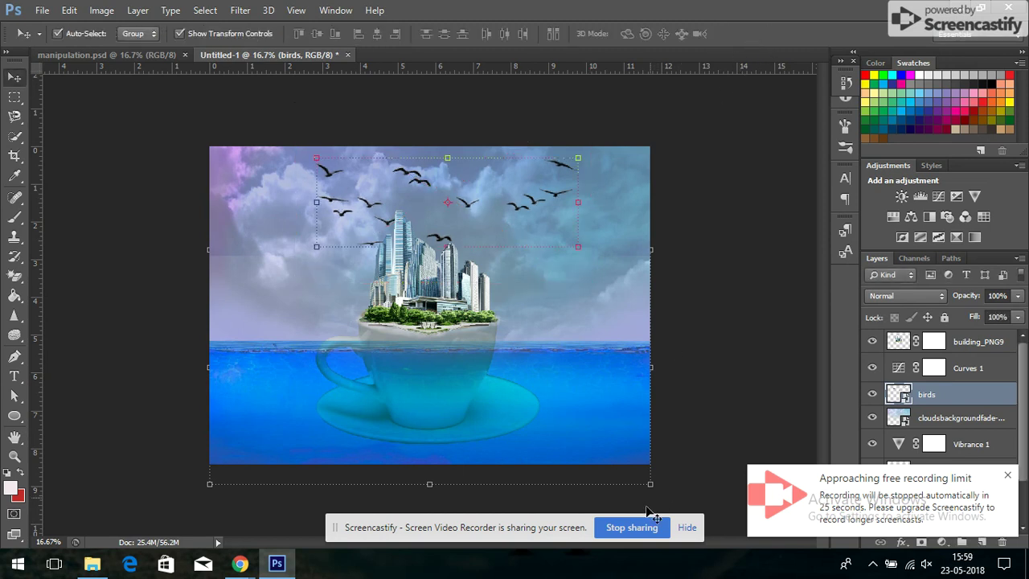
click(735, 407)
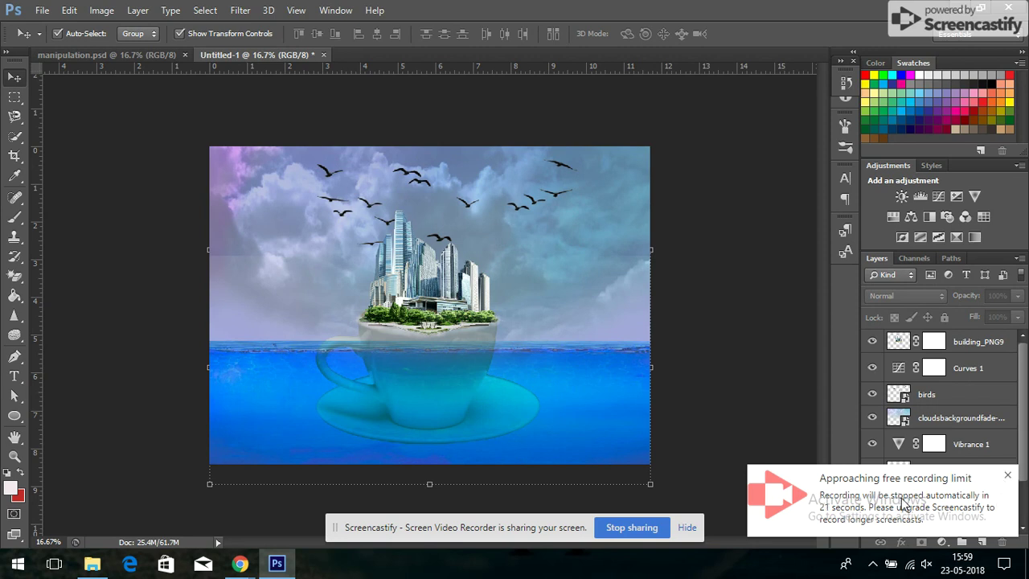
Lower the Vibrance 1 saturation to about +26
click(934, 368)
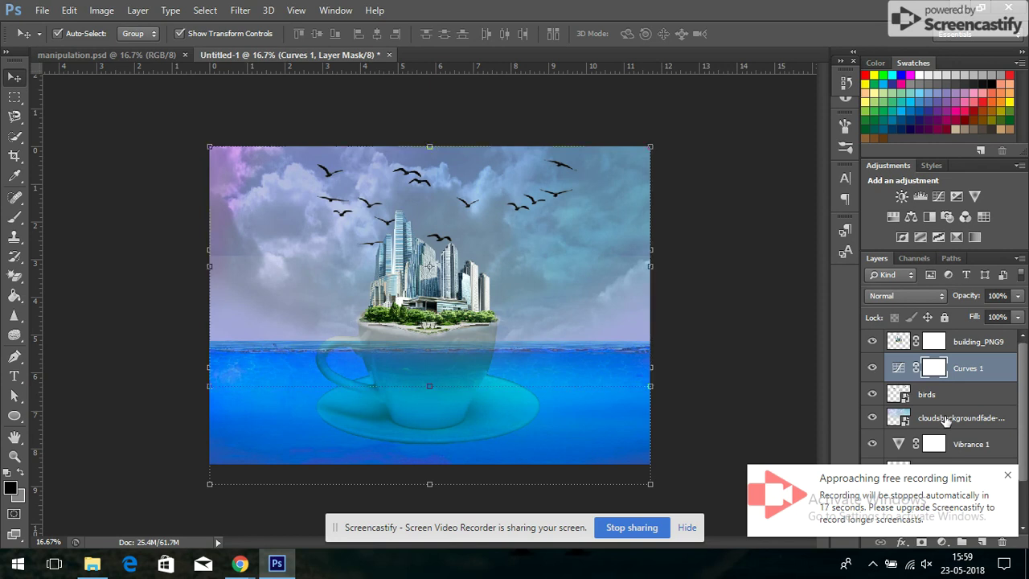
click(946, 420)
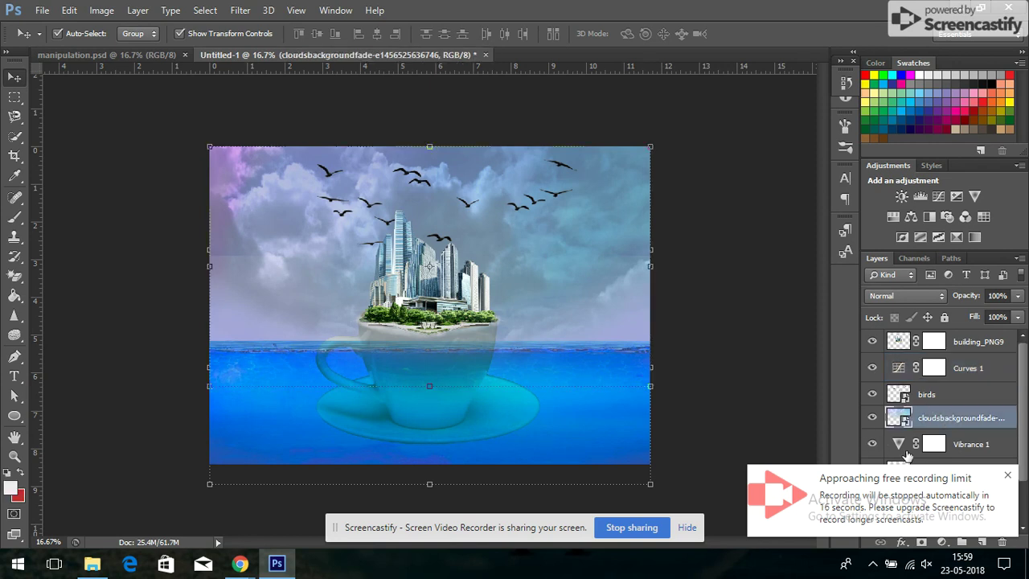
double_click(898, 444)
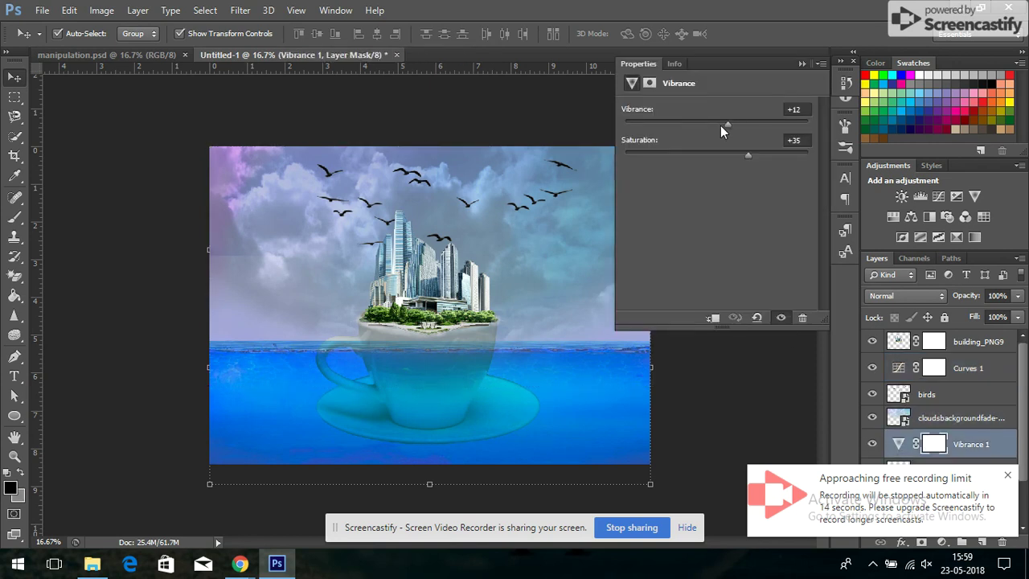
drag(748, 152, 741, 153)
click(800, 67)
Start stretching the clouds layer wider, to about 137% width
click(936, 418)
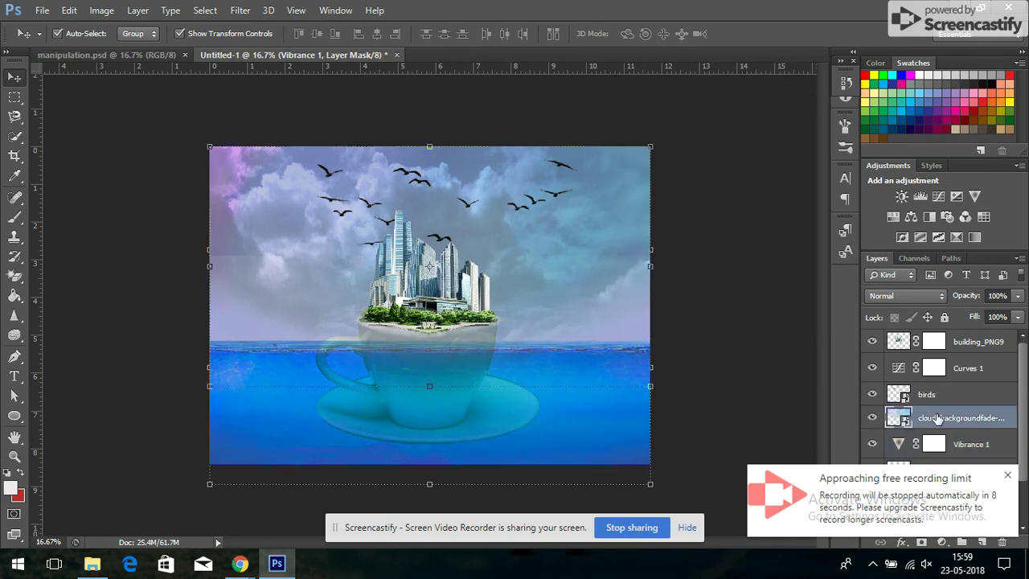
key(ctrl+t)
drag(663, 263, 696, 258)
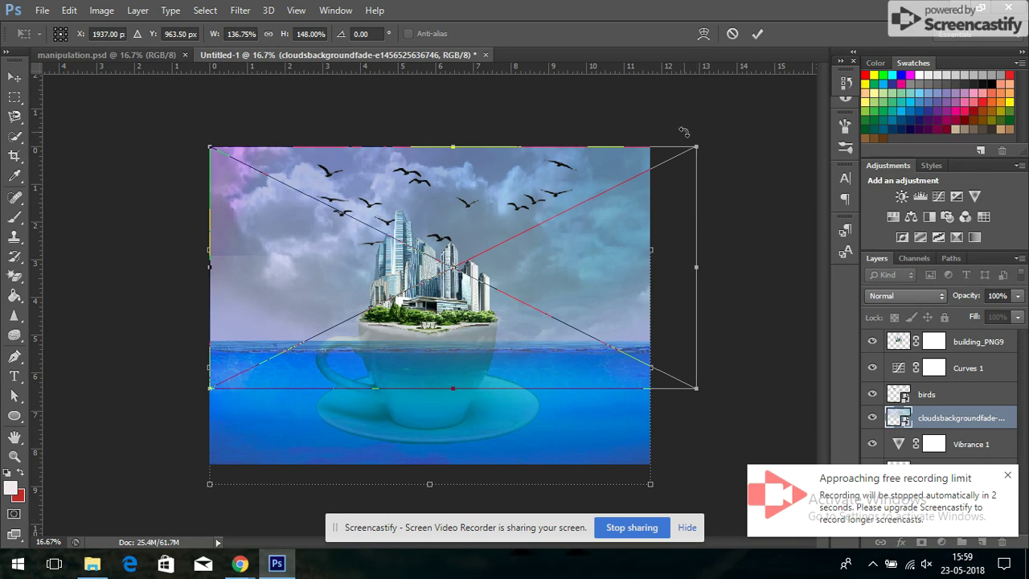